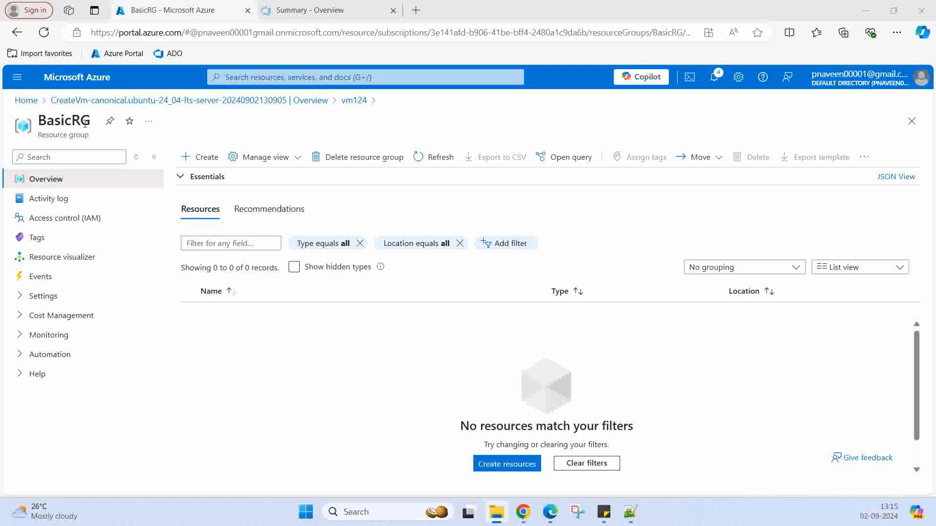
# Find the Virtual machine service in the Marketplace by searching for "virtual machine" and start creating one in the BasicRG resource group.
pyautogui.click(198, 161)
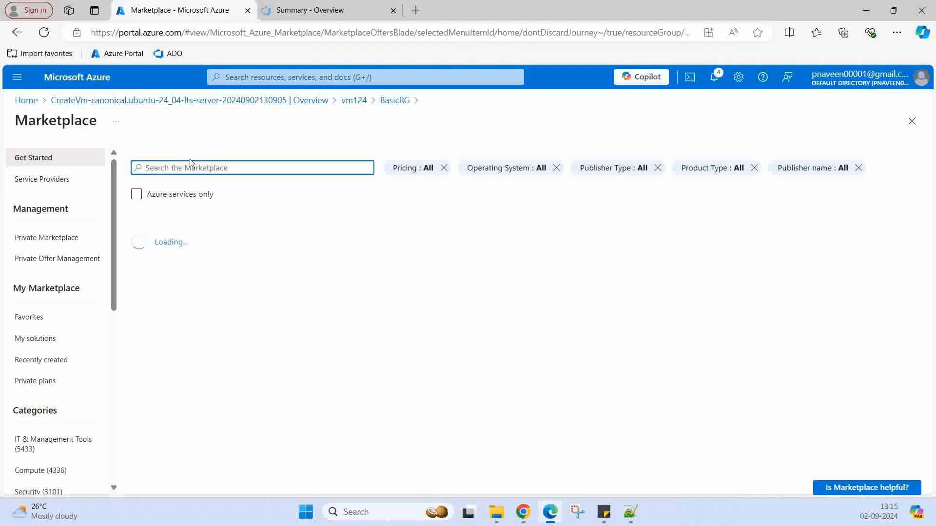
pyautogui.write('virt')
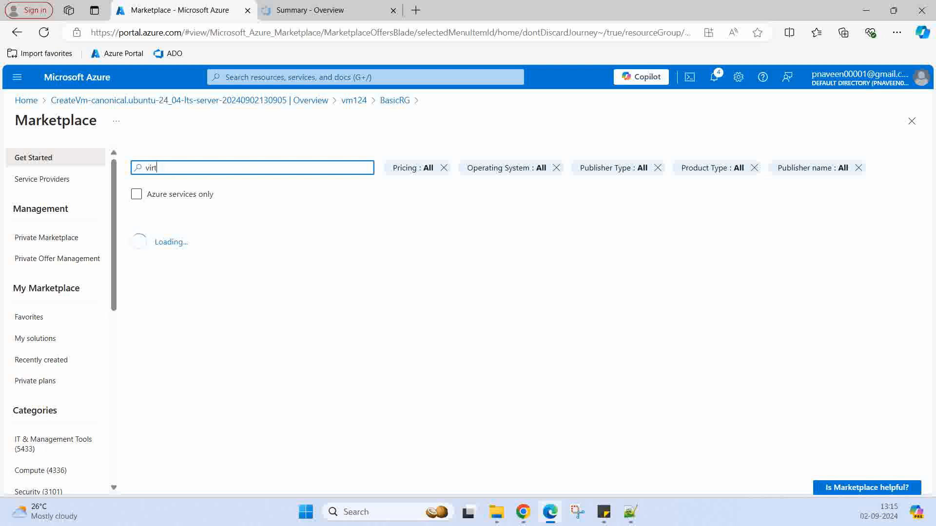
pyautogui.write('ual machine')
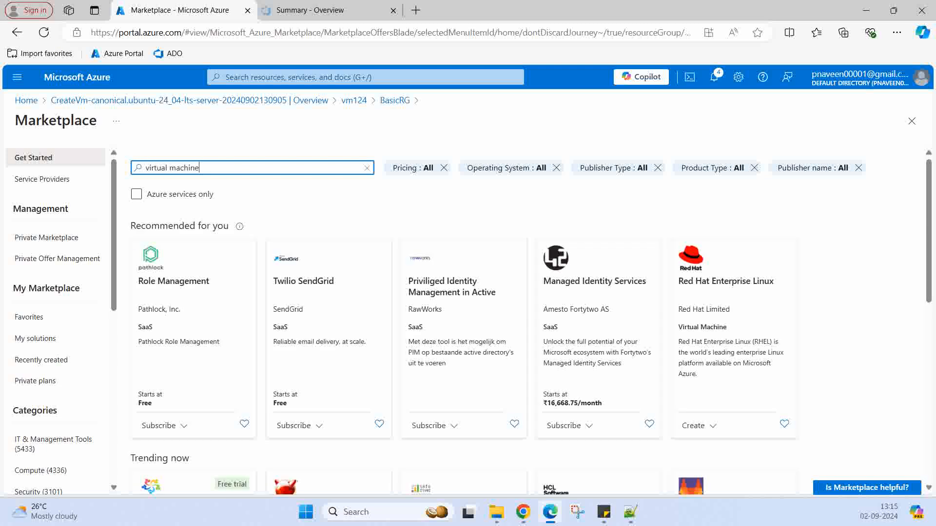
pyautogui.click(184, 188)
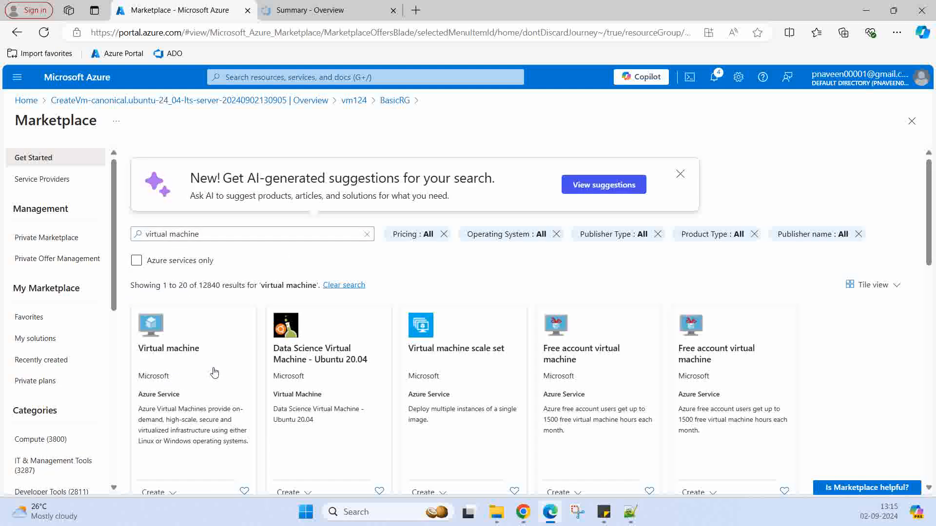
pyautogui.click(215, 372)
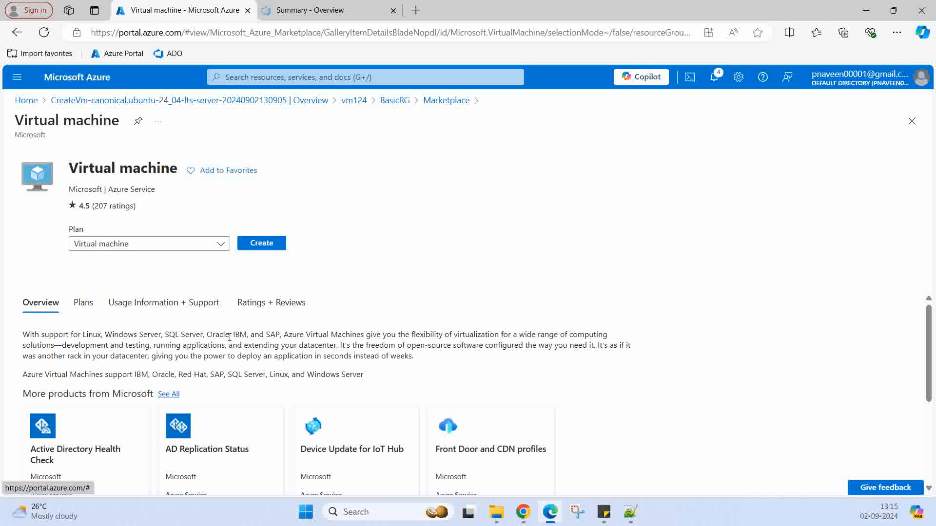
pyautogui.click(262, 244)
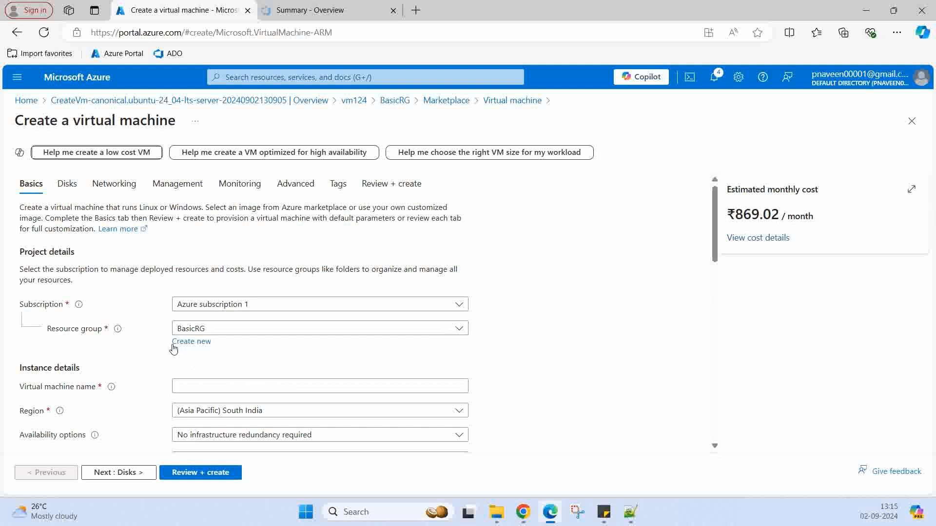
# Keep BasicRG as the resource group, dismissing the new-group prompt, and name the virtual machine LinuxVM.
pyautogui.click(194, 342)
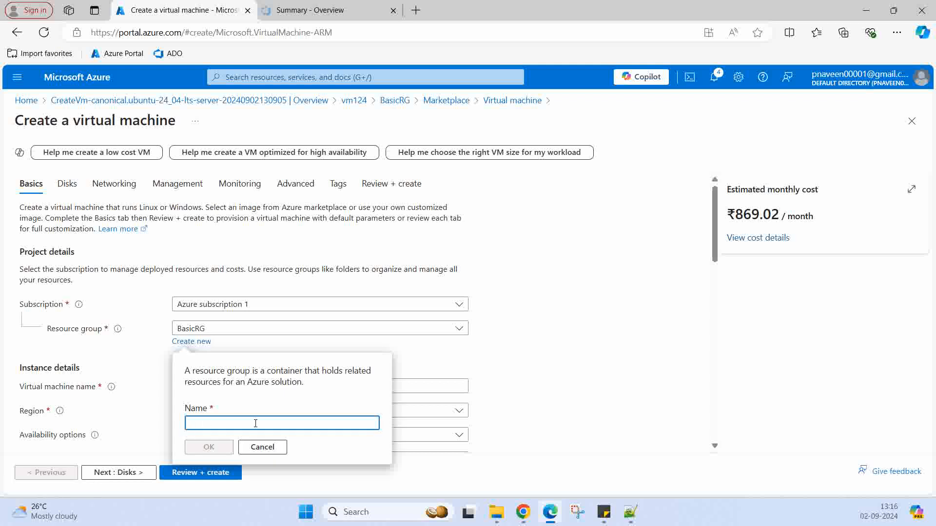
pyautogui.click(618, 322)
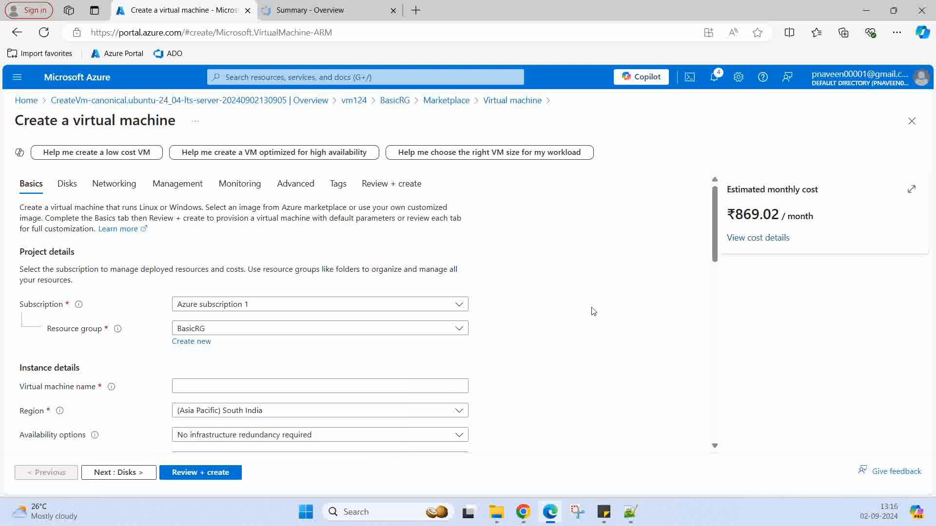
pyautogui.scroll(-3, 594, 311)
pyautogui.click(187, 264)
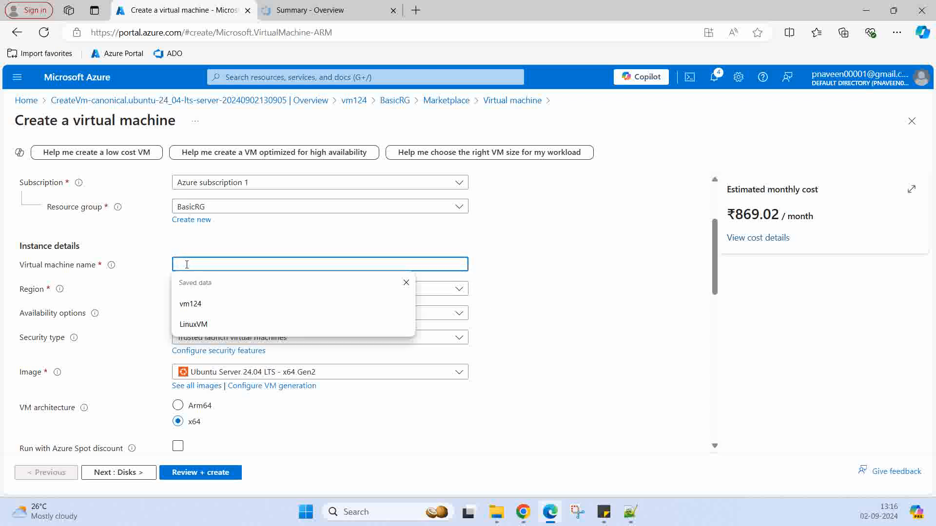
pyautogui.write('LinuxVM')
pyautogui.click(558, 251)
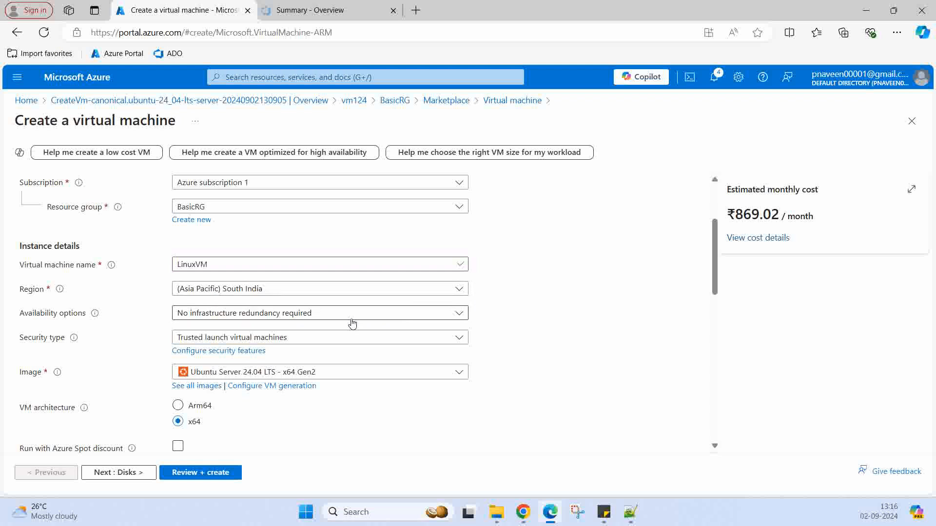
# Examine the choices for availability options and security type in the instance details without changing them.
pyautogui.moveTo(94, 316)
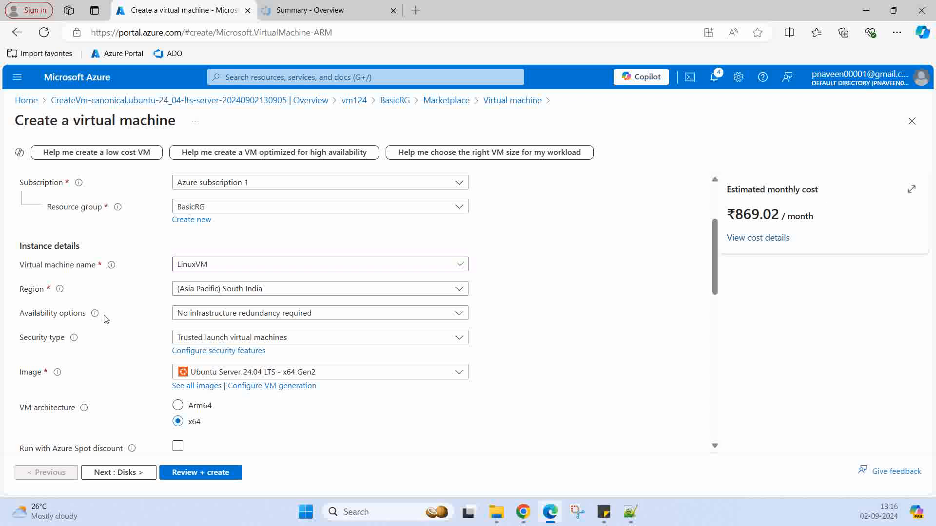
pyautogui.click(460, 315)
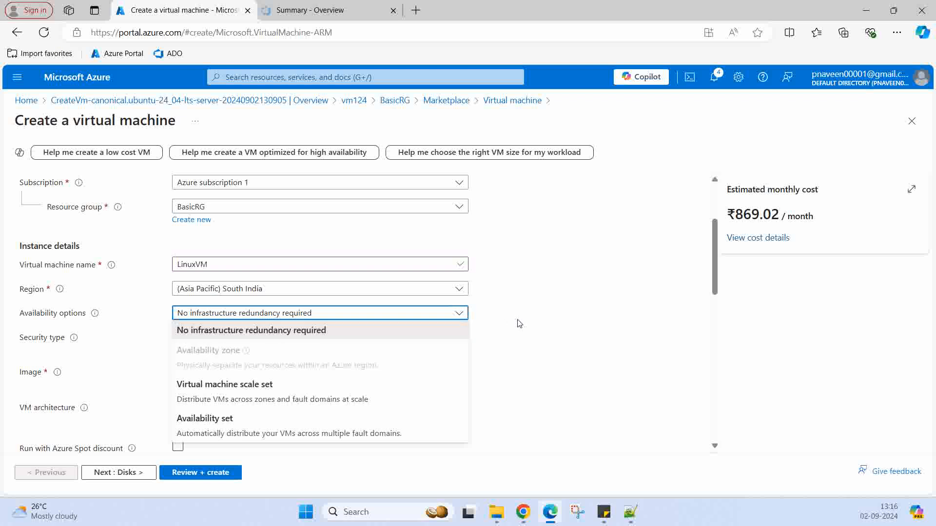
pyautogui.click(537, 322)
pyautogui.scroll(-1, 540, 321)
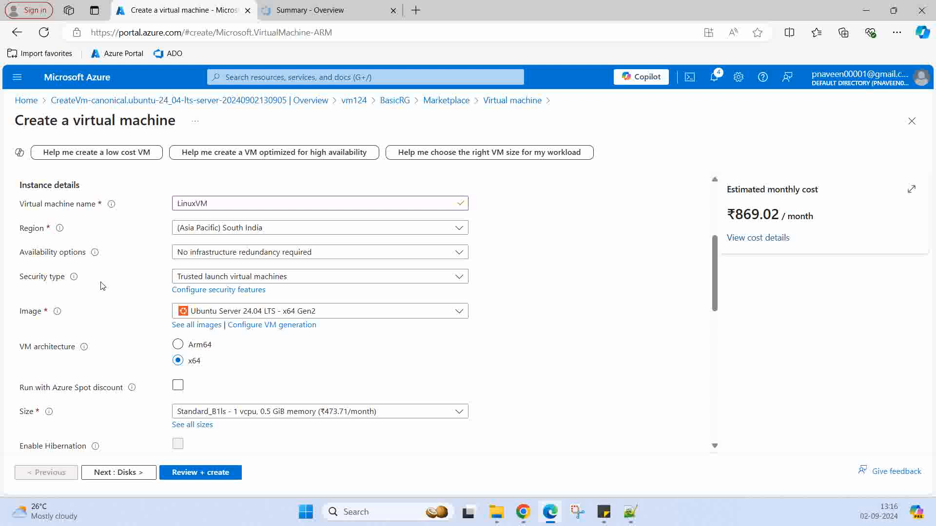
pyautogui.moveTo(74, 278)
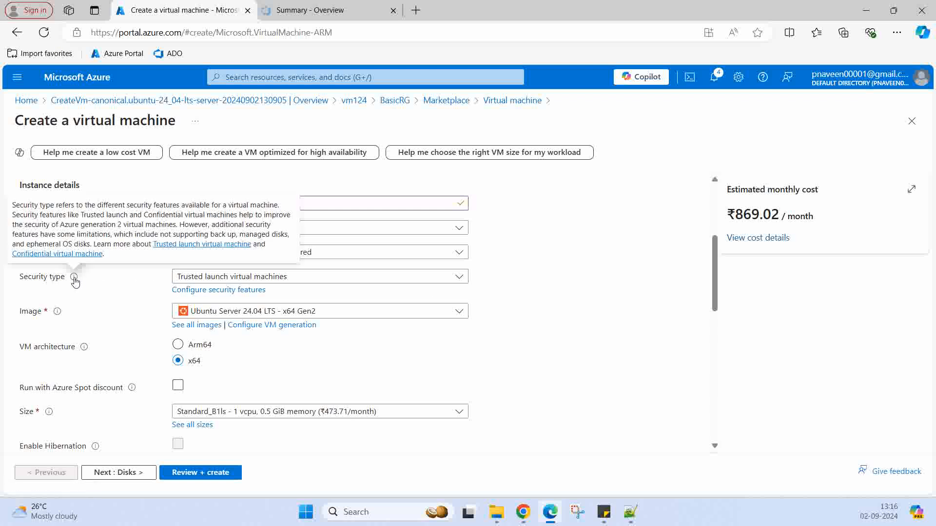
pyautogui.click(461, 282)
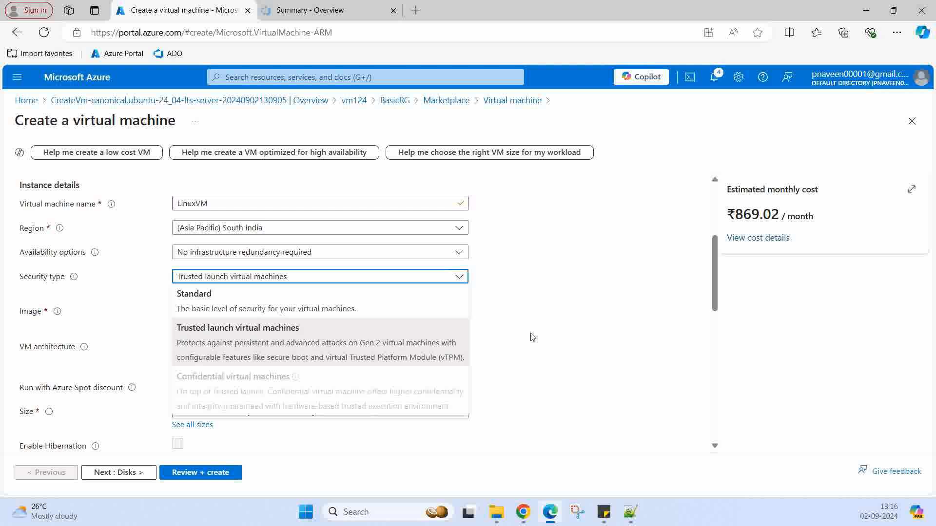
pyautogui.click(514, 278)
pyautogui.scroll(-1, 514, 278)
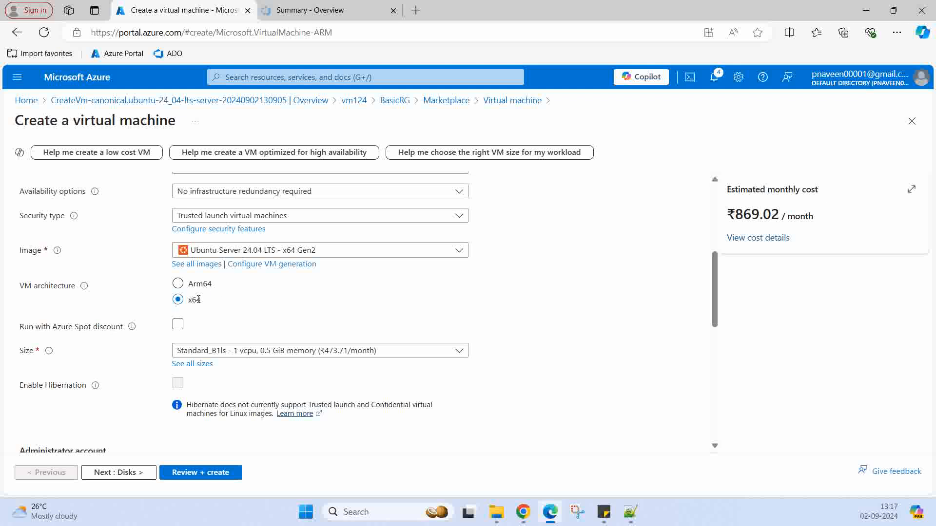
# Choose B1ls from the B-Series in the full size list as the virtual machine's size.
pyautogui.scroll(-1, 560, 293)
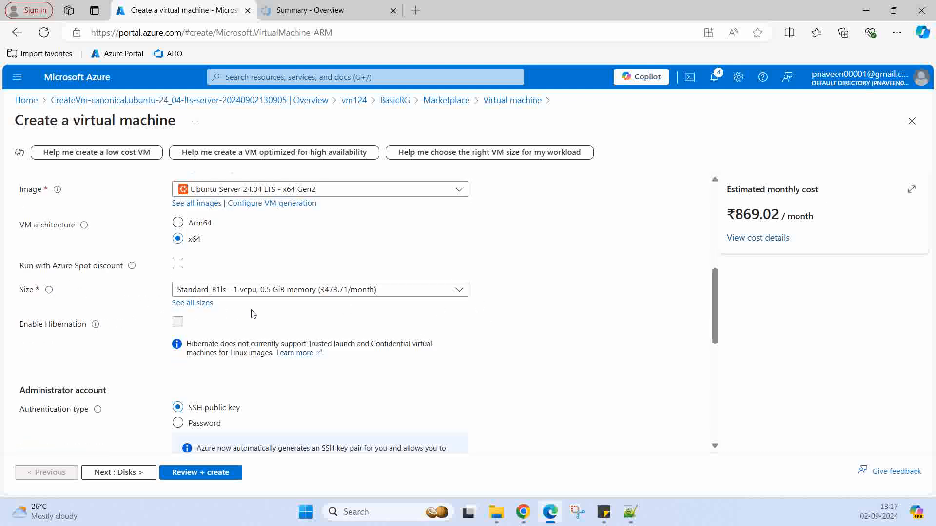
pyautogui.click(178, 303)
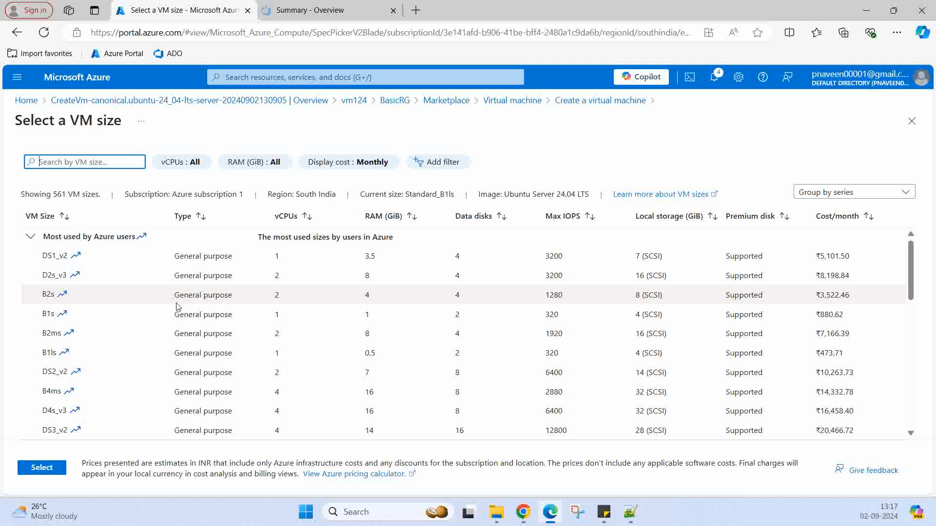
pyautogui.scroll(-6, 176, 306)
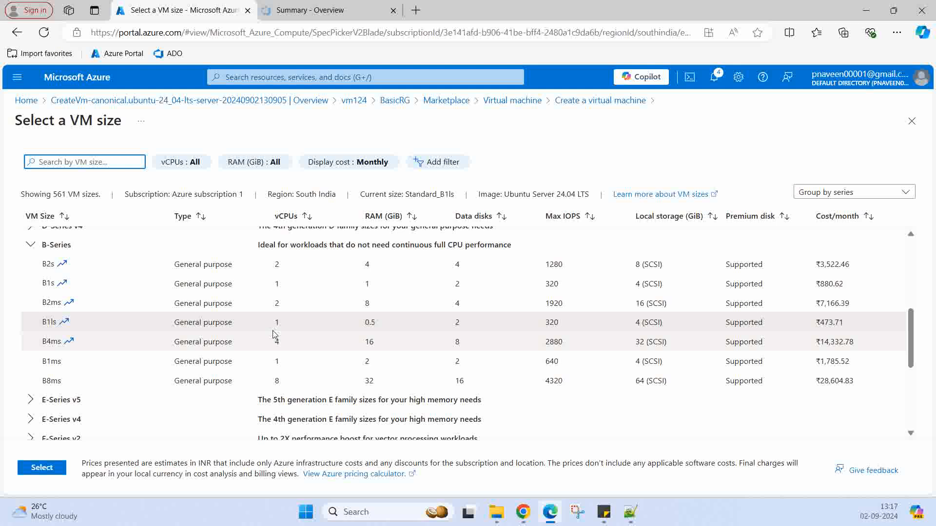
pyautogui.click(74, 323)
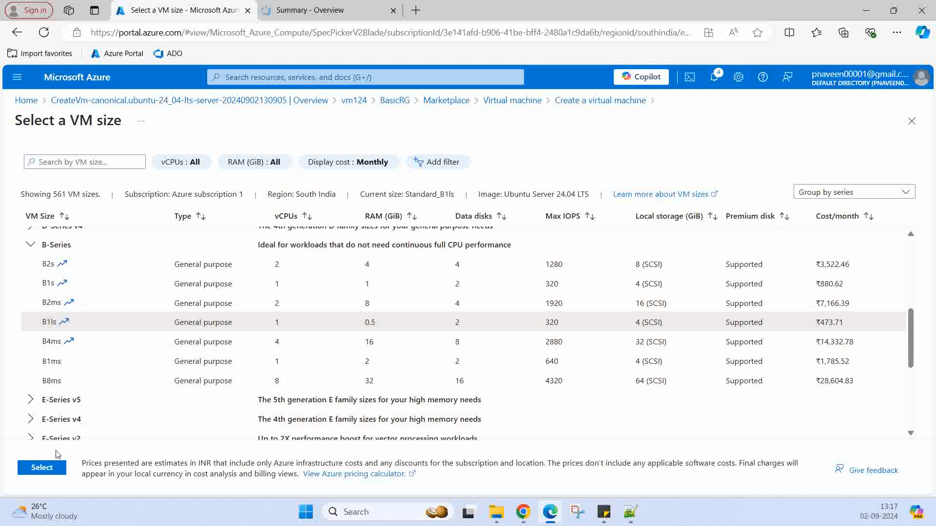
pyautogui.click(43, 469)
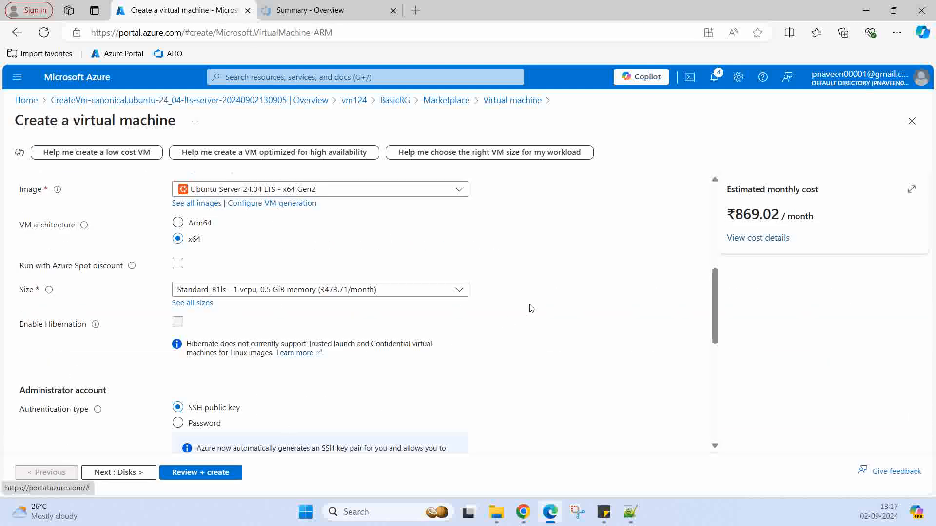
# Compare password authentication with SSH for the administrator account, leaving SSH public key as the authentication type.
pyautogui.scroll(-3, 536, 306)
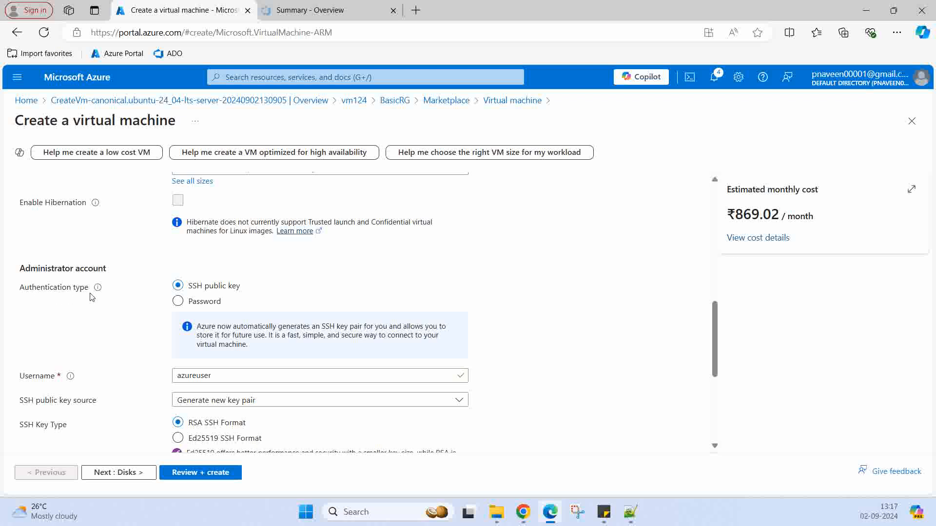
pyautogui.moveTo(95, 295)
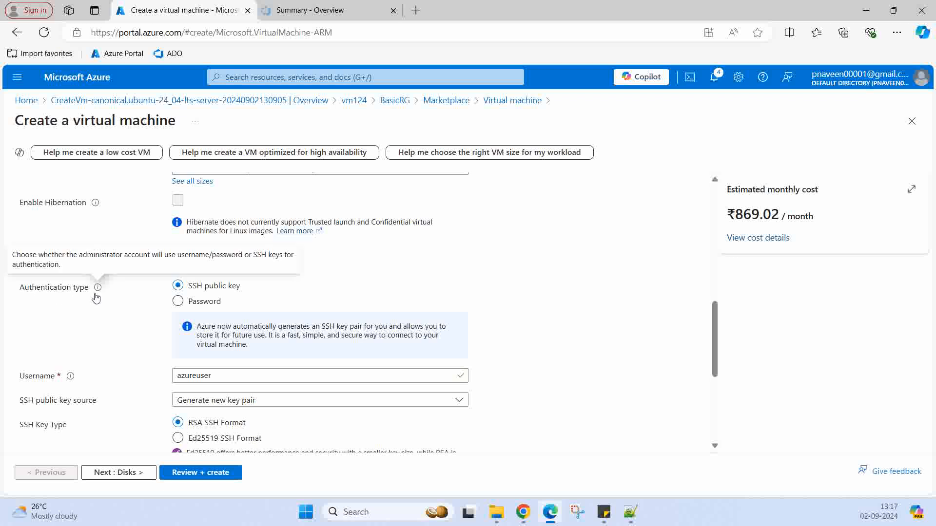
pyautogui.scroll(-2, 96, 298)
pyautogui.click(178, 241)
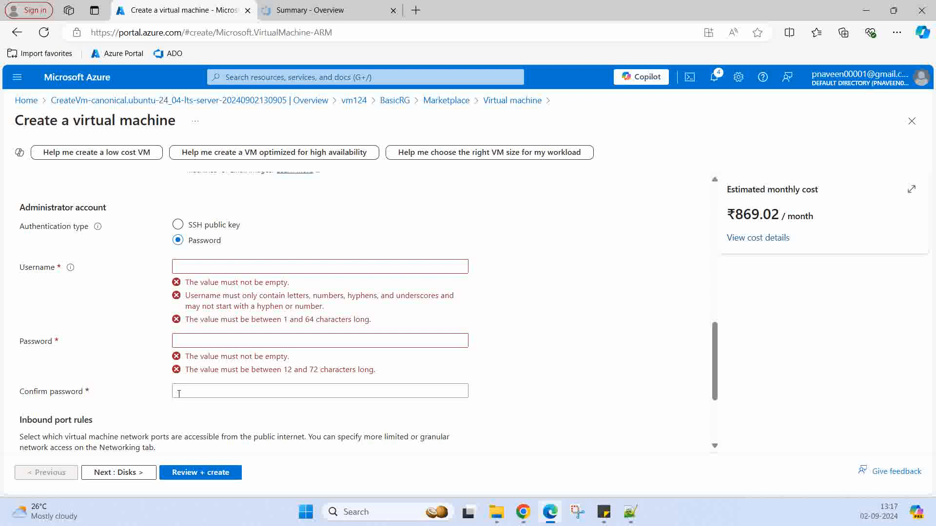
pyautogui.click(178, 224)
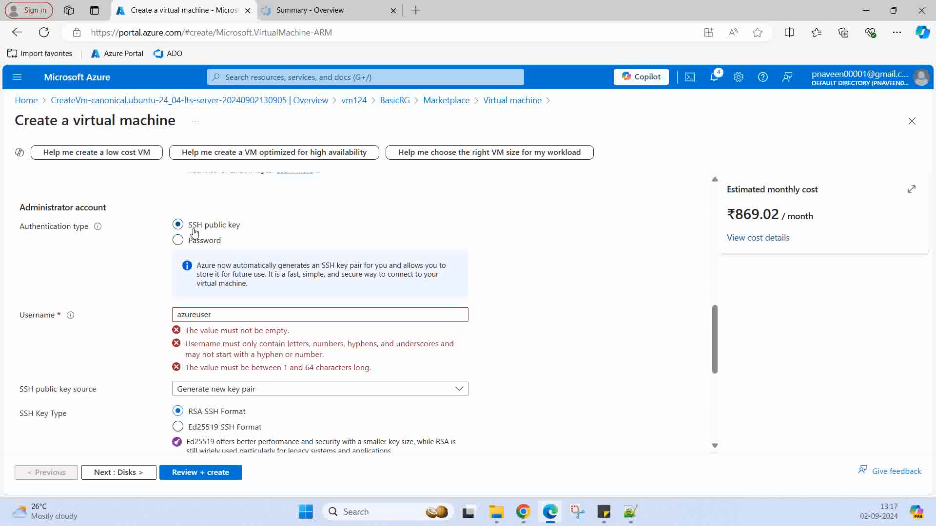
# Name the new SSH key pair LinuxVM_key for the administrator account.
pyautogui.scroll(-2, 127, 289)
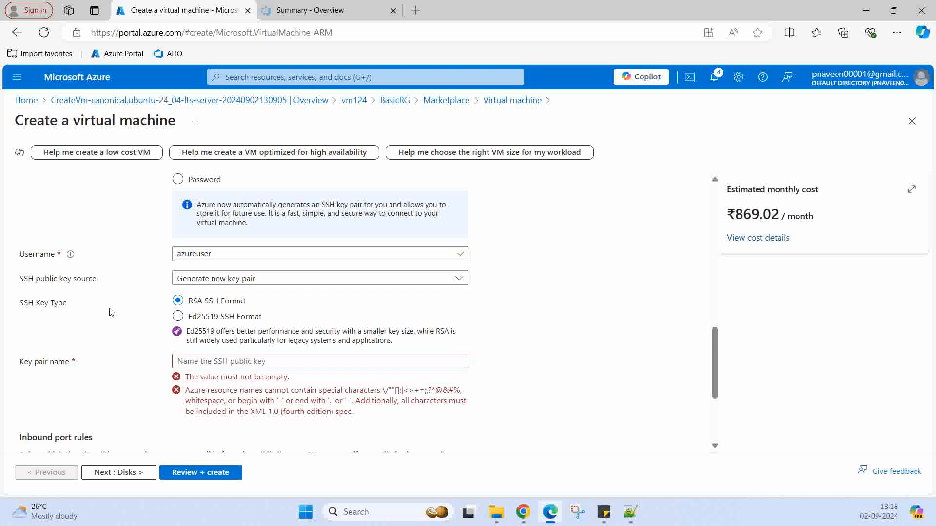
pyautogui.scroll(-1, 110, 317)
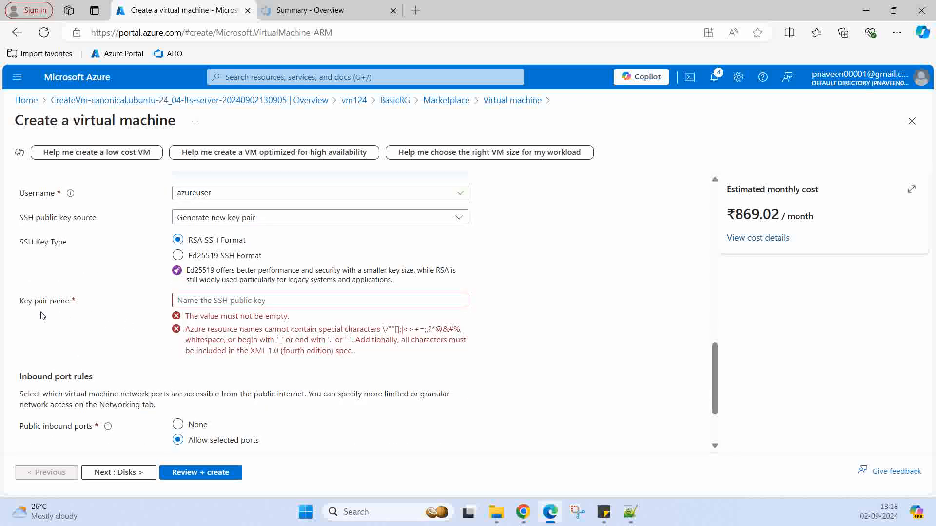
pyautogui.click(190, 305)
pyautogui.write('Lin')
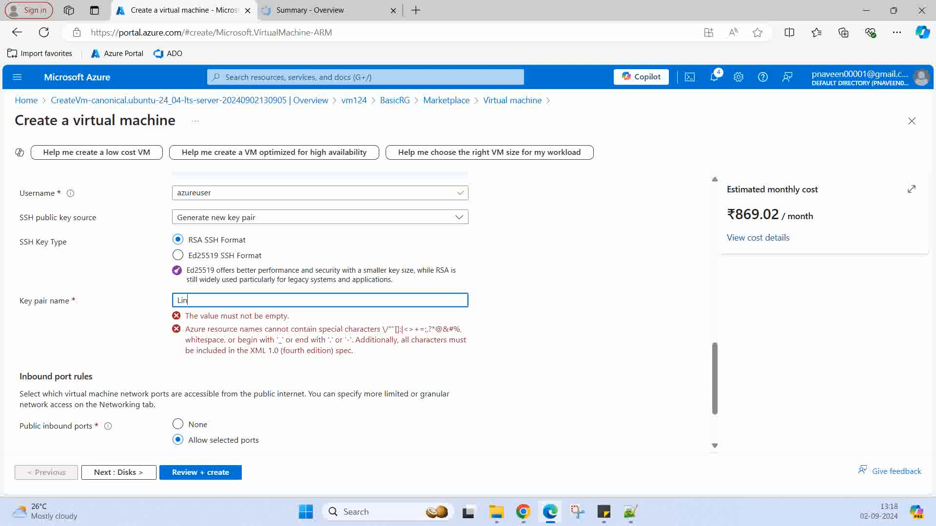
pyautogui.write('ux')
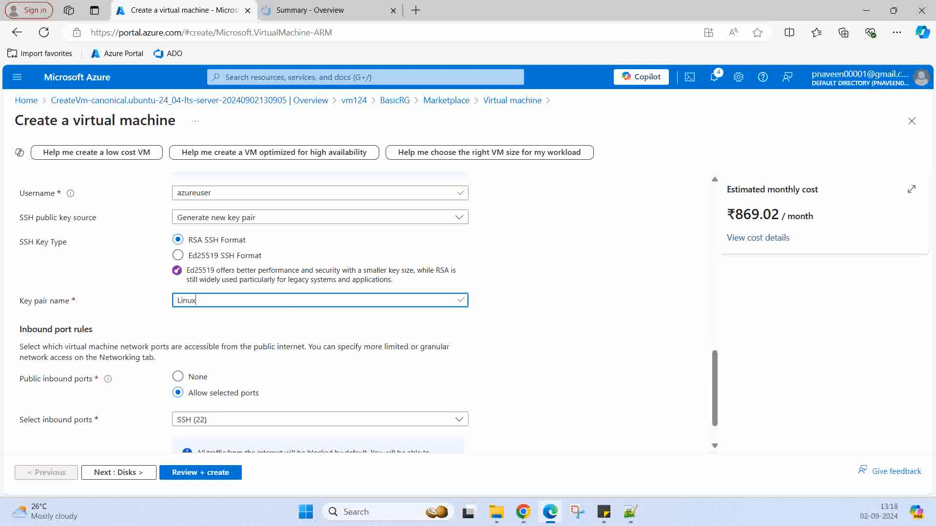
pyautogui.write('VM_key')
pyautogui.click(536, 292)
pyautogui.scroll(-1, 535, 293)
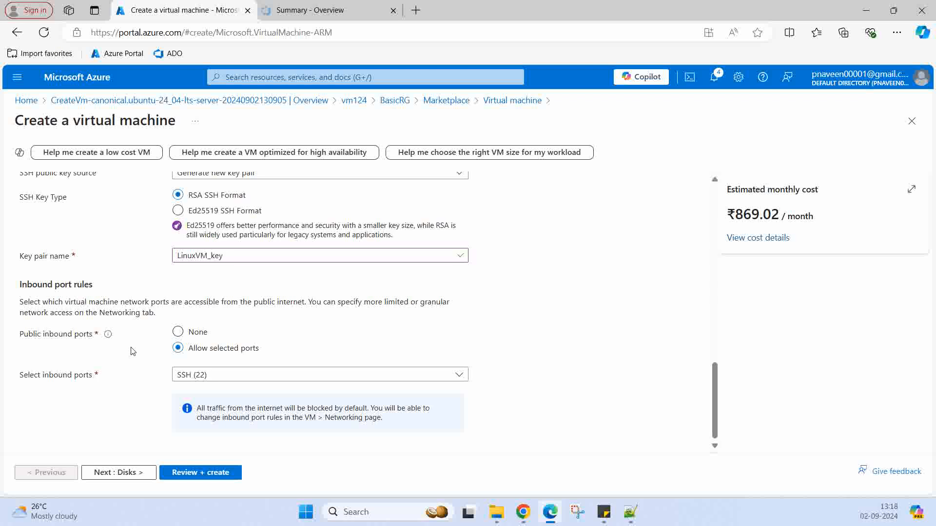
# Check the selectable public inbound ports, keeping only SSH (22), and proceed to the virtual machine's disk settings.
pyautogui.click(458, 375)
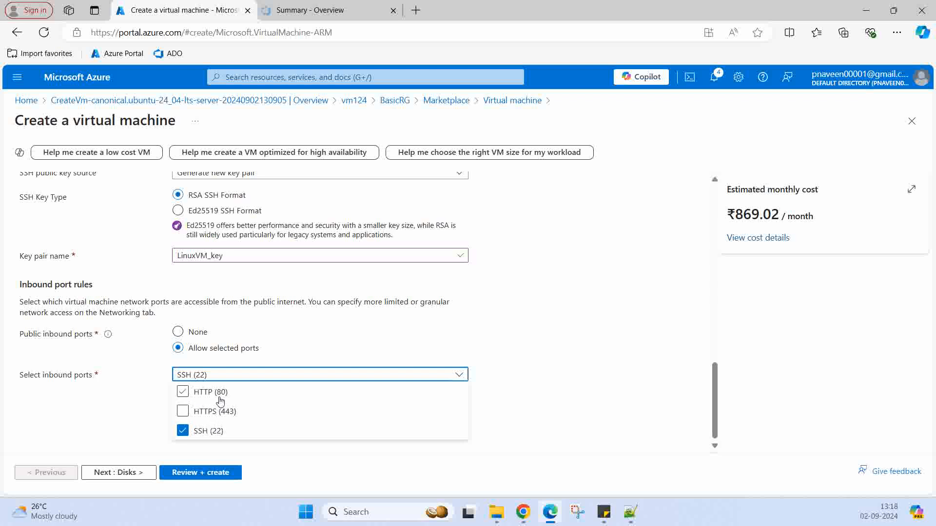
pyautogui.click(548, 303)
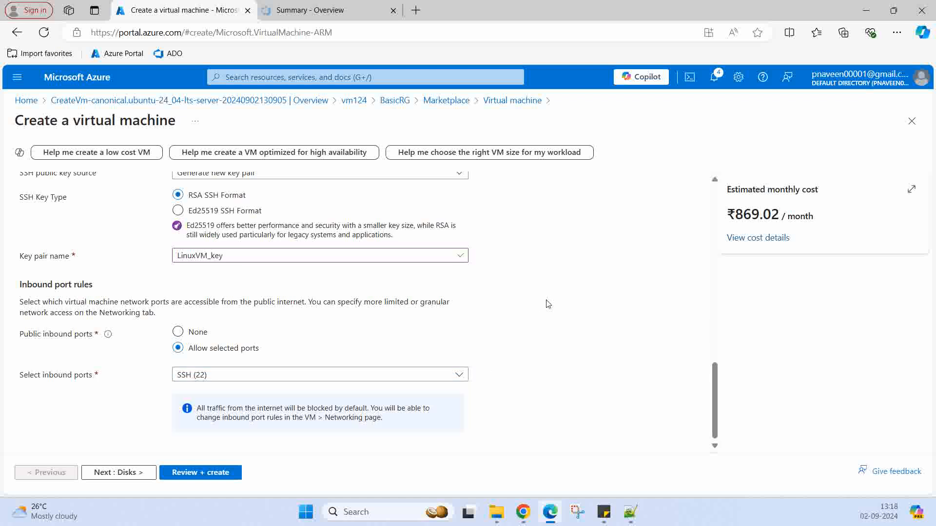
pyautogui.click(122, 480)
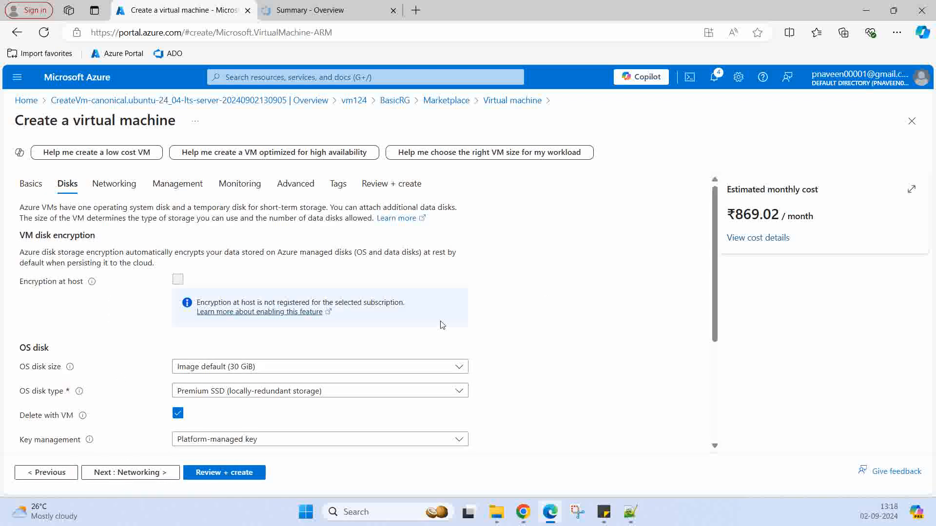
# Check the available OS disk types, keeping Premium SSD with locally-redundant storage.
pyautogui.scroll(-3, 541, 307)
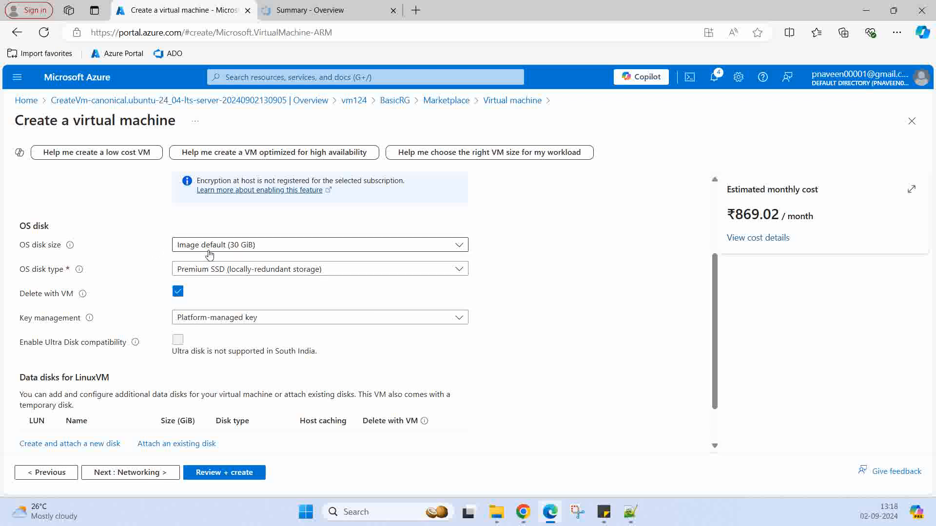
pyautogui.click(398, 274)
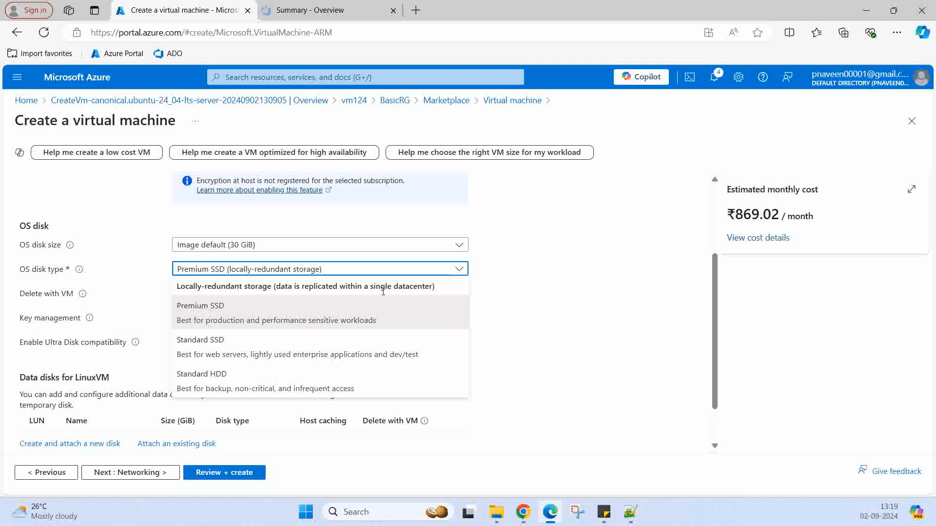
pyautogui.click(547, 281)
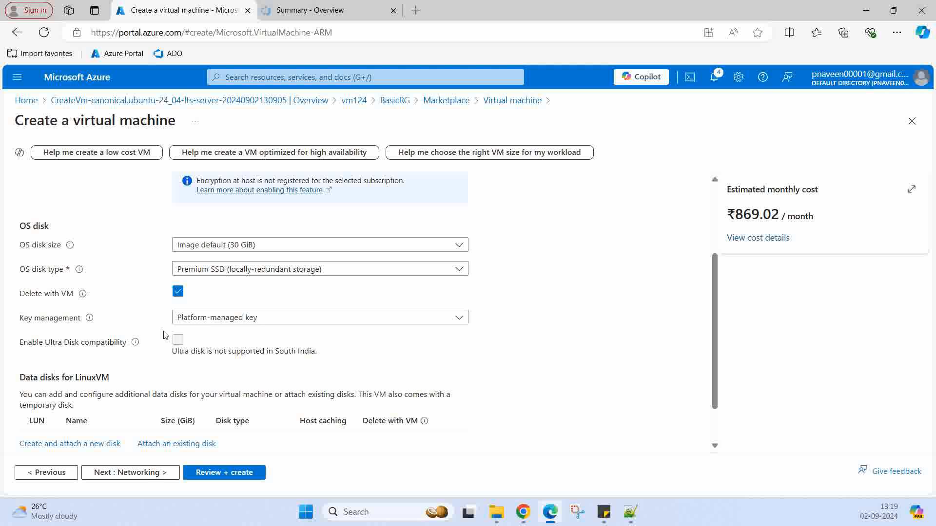
# Look at the form for a new data disk, close it without adding one, and proceed to the networking settings.
pyautogui.scroll(-1, 165, 337)
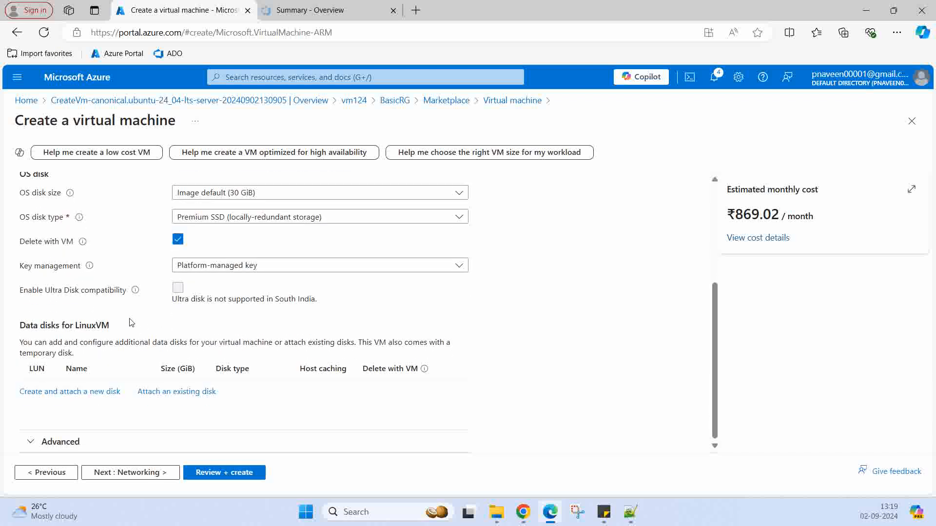
pyautogui.click(59, 393)
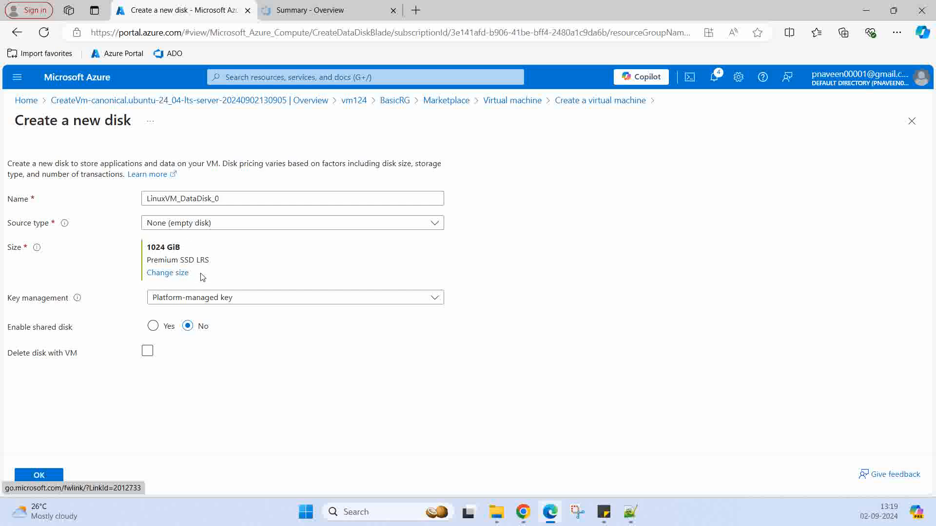
pyautogui.click(911, 123)
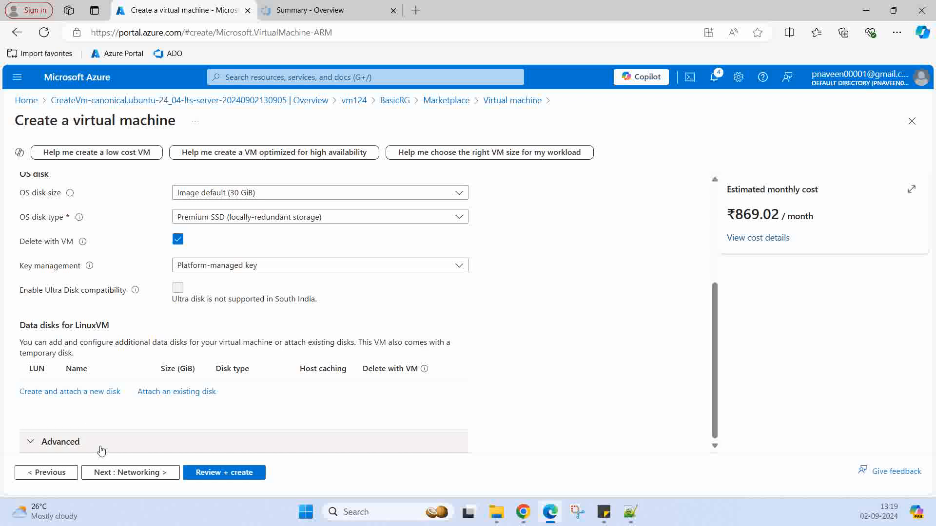
pyautogui.click(128, 474)
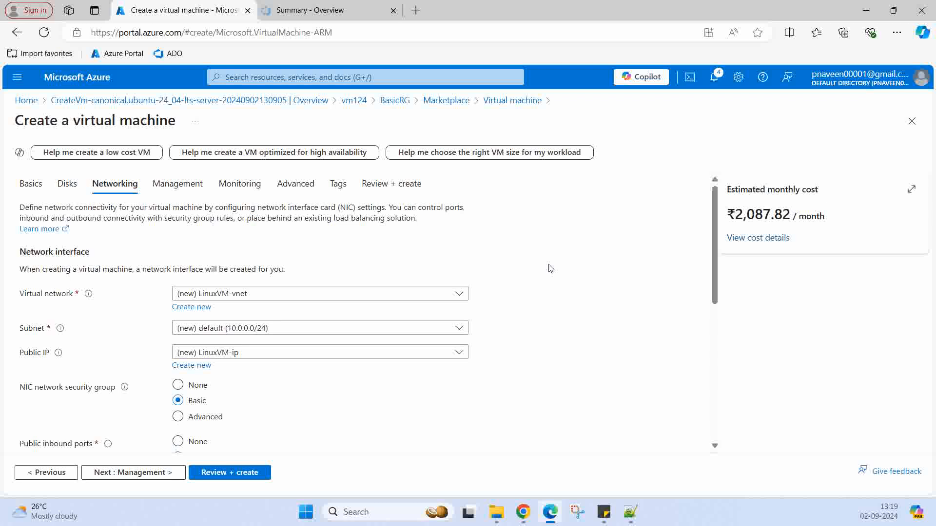
# Check the virtual network and public IP choices, keeping the new LinuxVM-vnet and LinuxVM-ip.
pyautogui.click(459, 295)
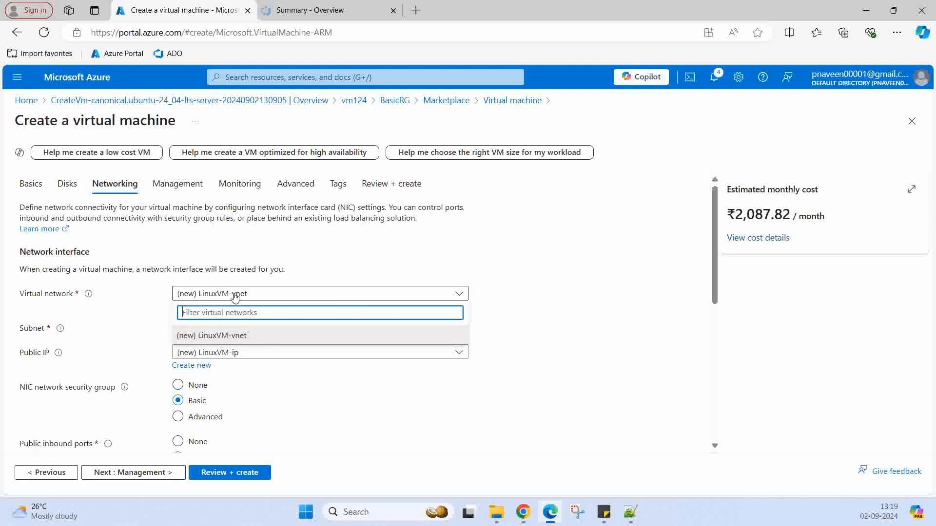
pyautogui.click(558, 289)
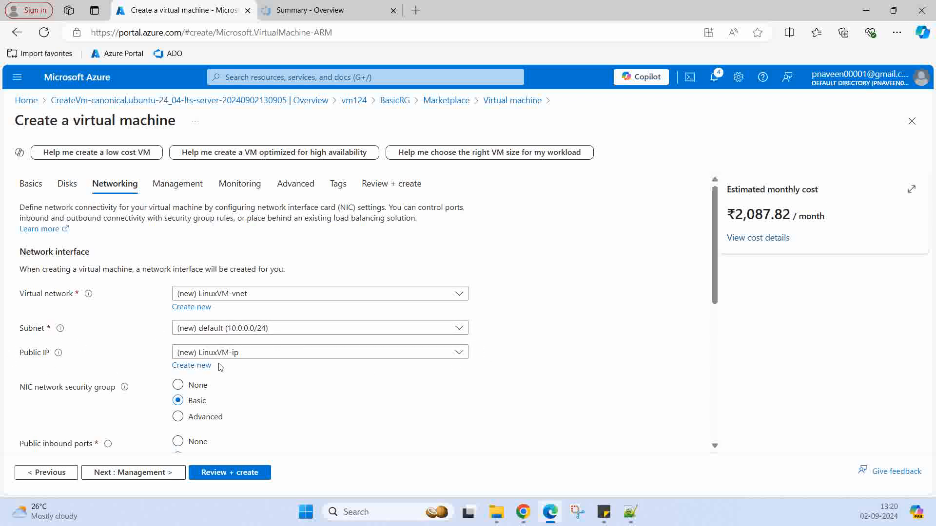
pyautogui.click(252, 356)
pyautogui.click(252, 358)
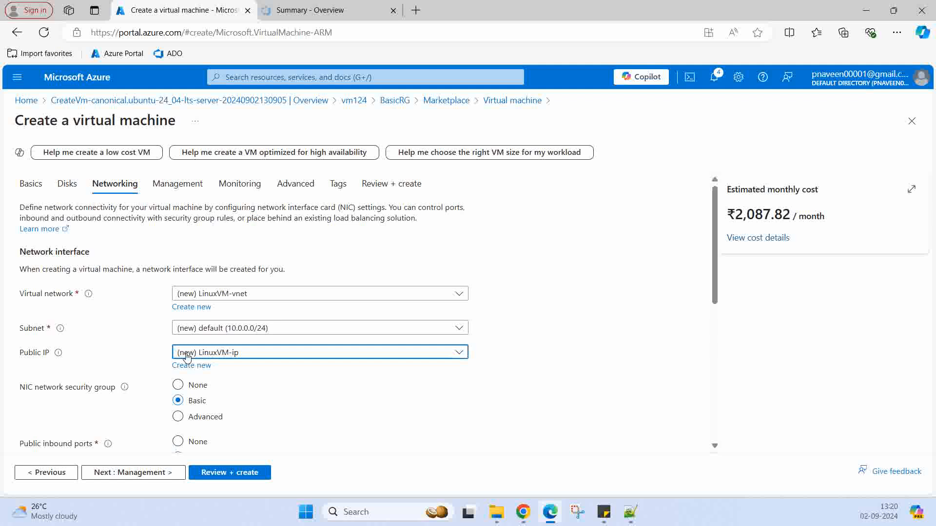
# Compare the Advanced NIC network security group option with Basic, keeping Basic with SSH (22) as the inbound port.
pyautogui.scroll(-3, 343, 390)
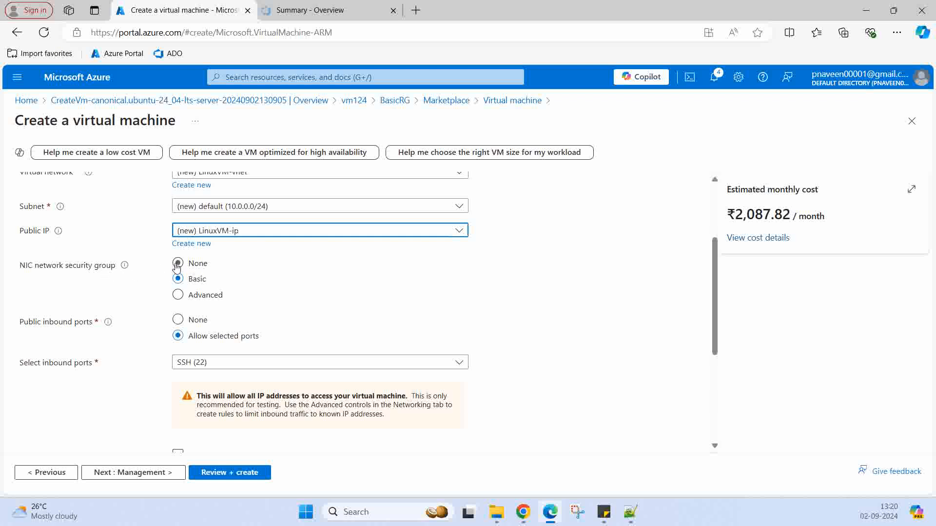
pyautogui.click(178, 294)
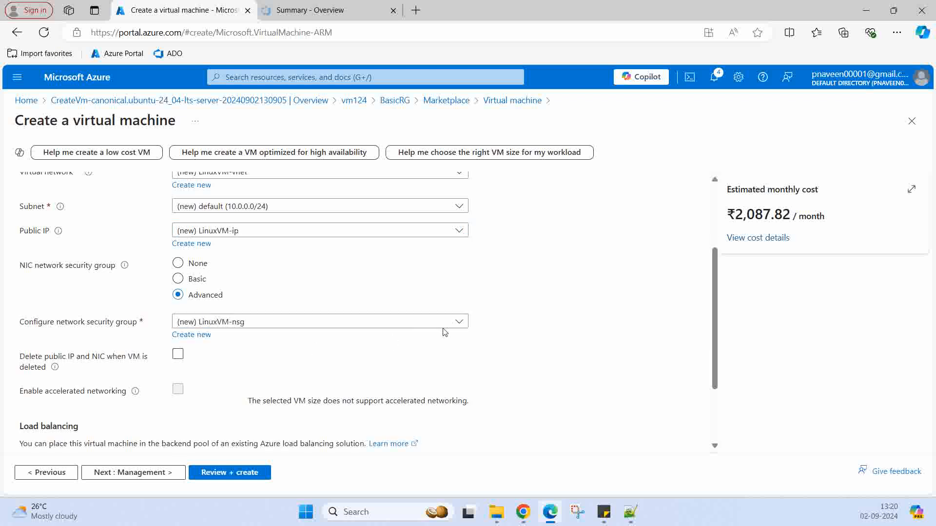
pyautogui.click(459, 325)
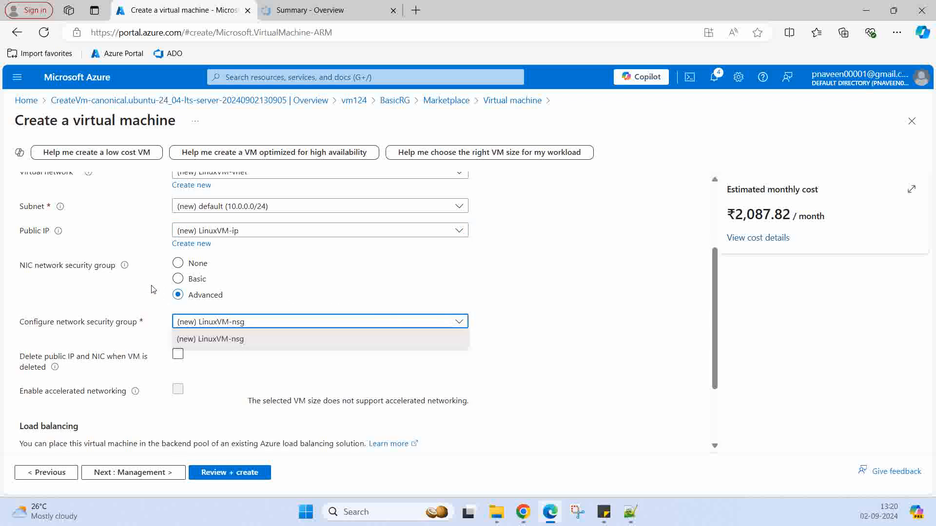
pyautogui.click(178, 279)
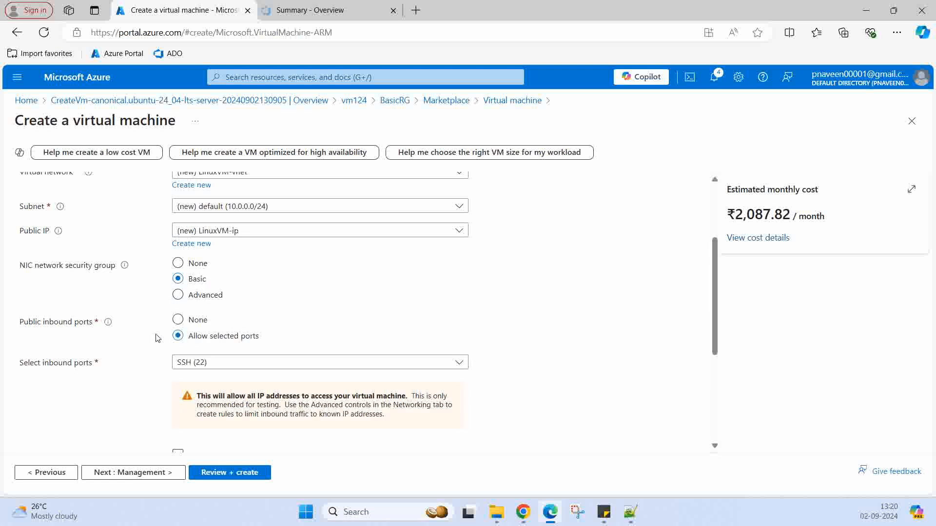
pyautogui.click(310, 365)
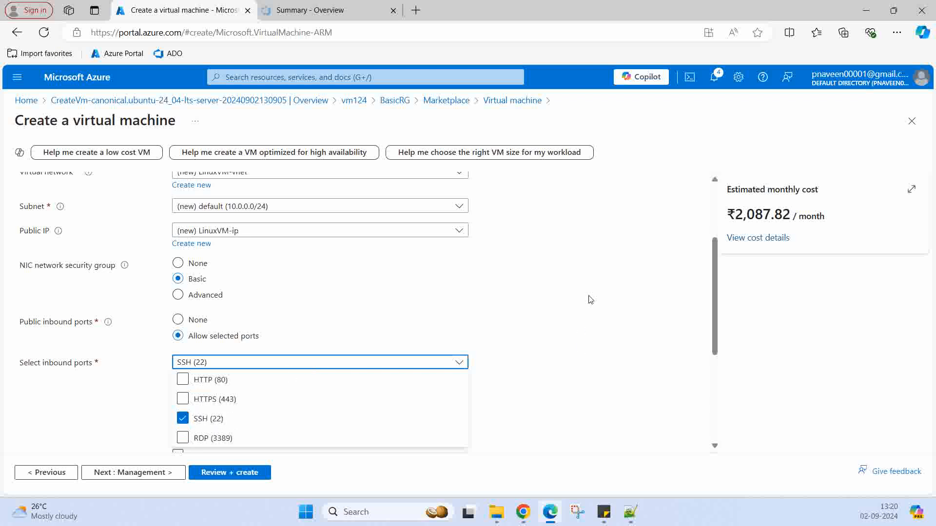
pyautogui.click(567, 274)
# Enable deletion of the public IP and NIC with the VM, keep load balancing at None, and proceed to the management settings.
pyautogui.scroll(-3, 565, 272)
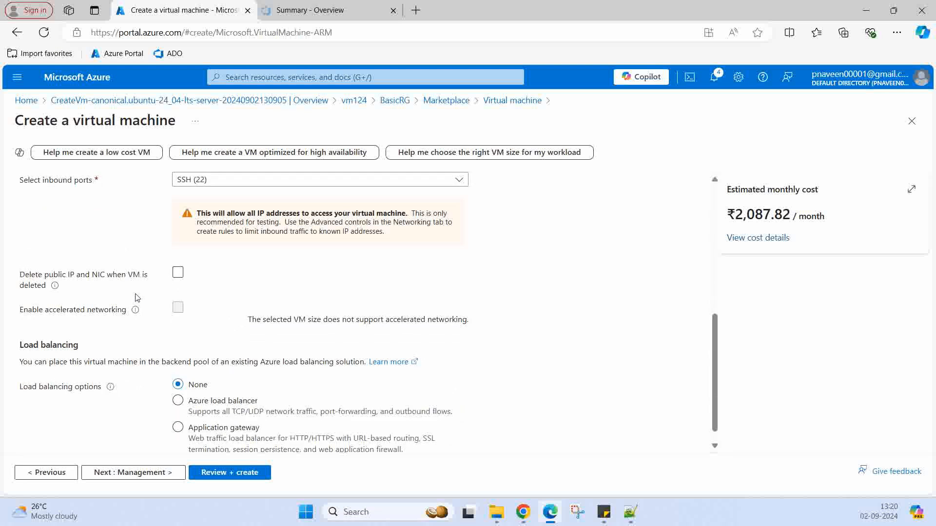
pyautogui.click(177, 272)
pyautogui.scroll(-1, 165, 337)
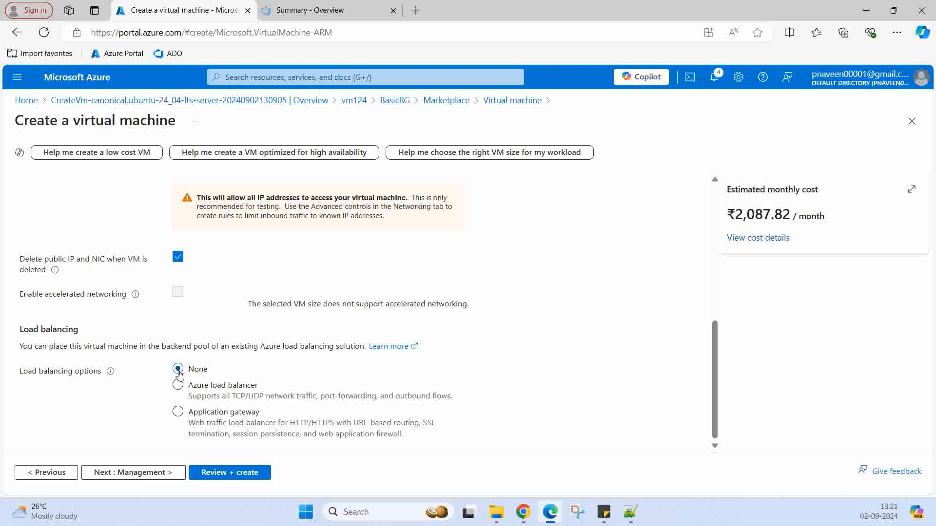
pyautogui.click(131, 474)
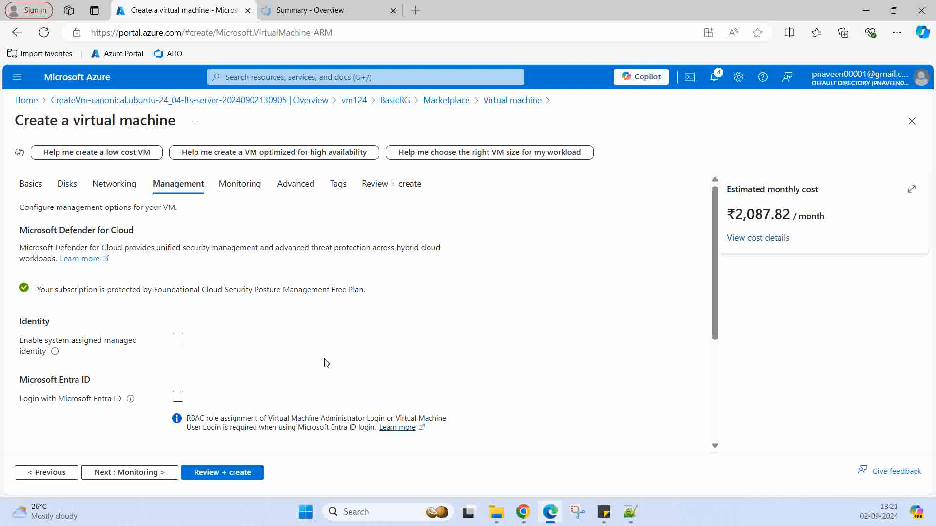
# Read the explanation of the system assigned managed identity, leaving the identity disabled.
pyautogui.moveTo(55, 353)
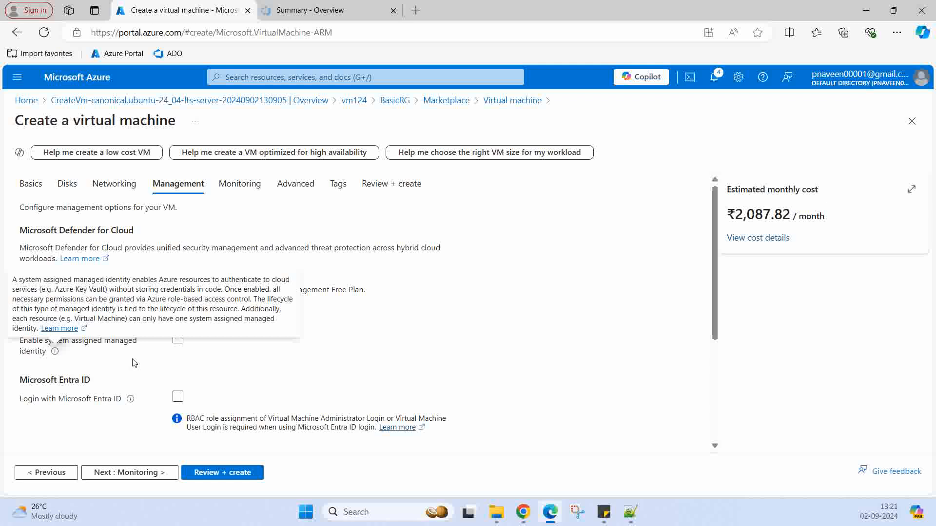
pyautogui.click(178, 341)
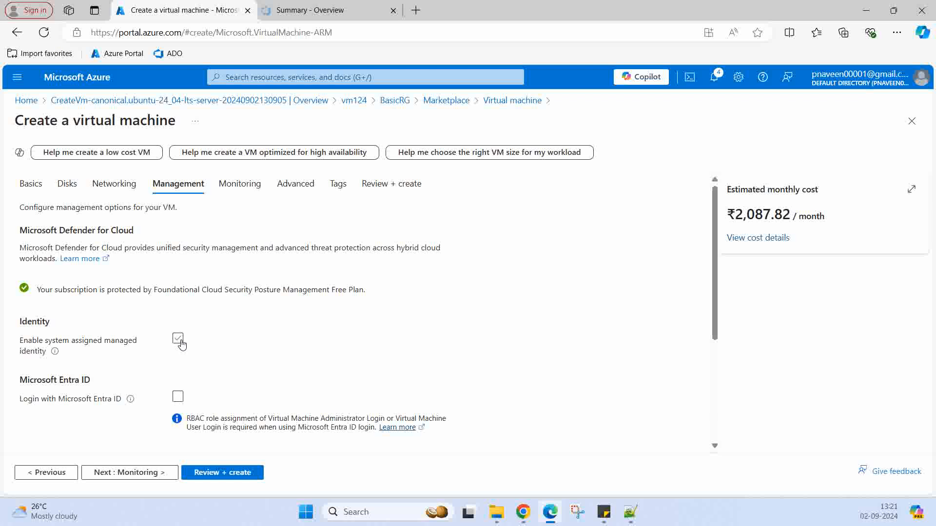
pyautogui.scroll(-2, 451, 336)
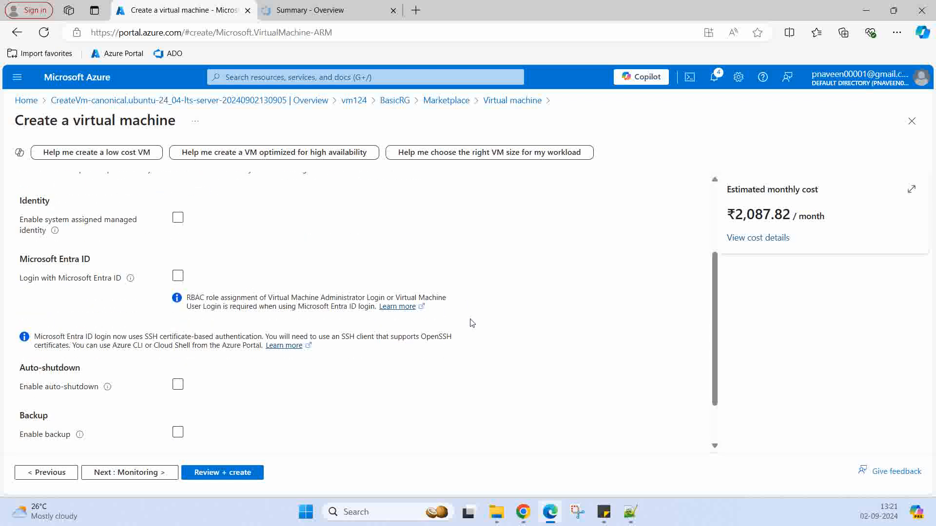
# Inspect the auto-shutdown settings by enabling them briefly, leaving both auto-shutdown and backup disabled.
pyautogui.scroll(-1, 274, 252)
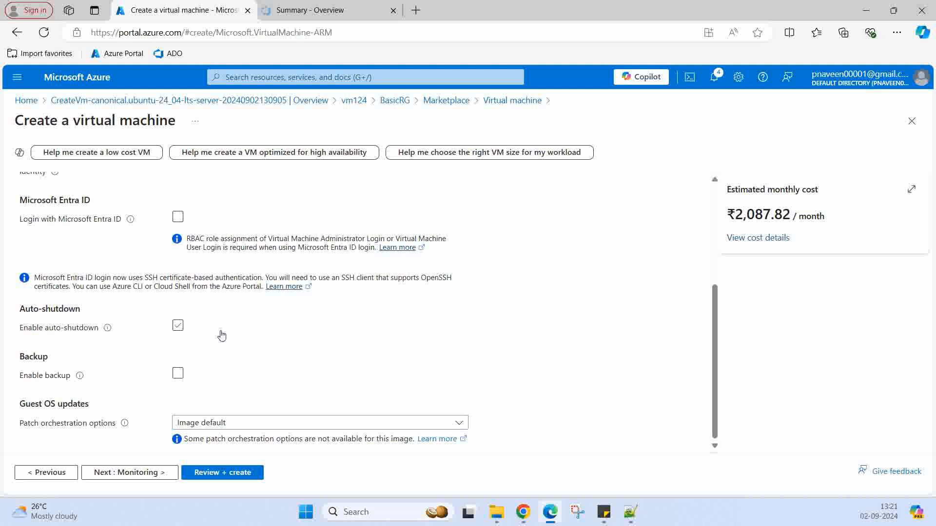
pyautogui.click(177, 326)
pyautogui.scroll(-2, 299, 409)
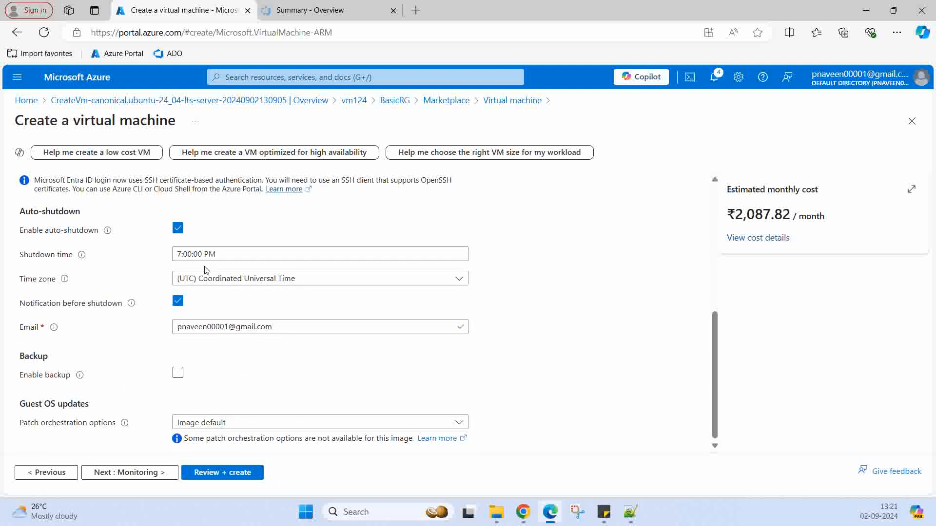
pyautogui.click(179, 230)
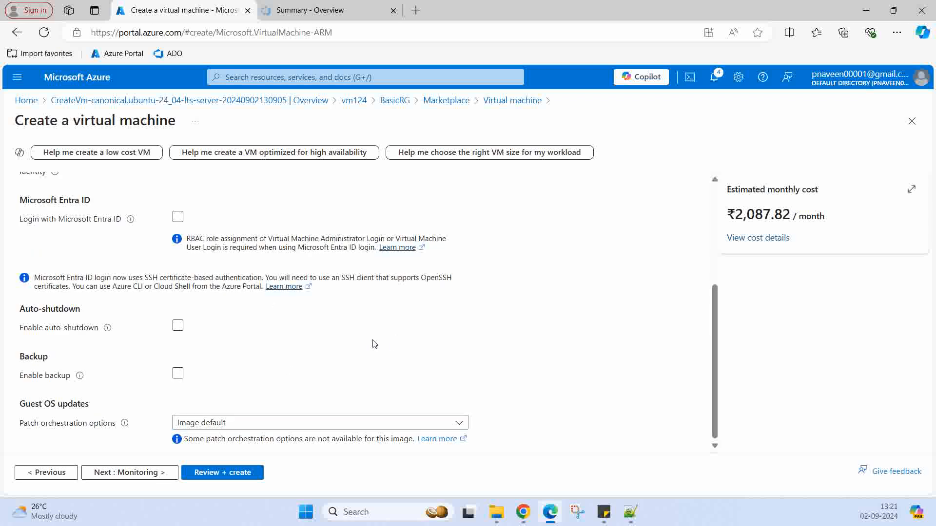
pyautogui.click(178, 376)
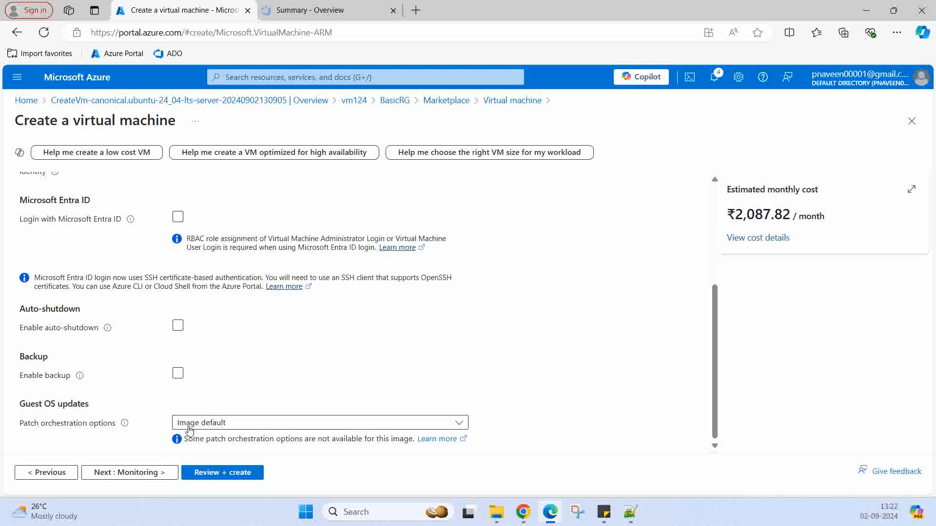
# Check the patch orchestration options, keeping Image default, and proceed to the monitoring settings.
pyautogui.click(261, 429)
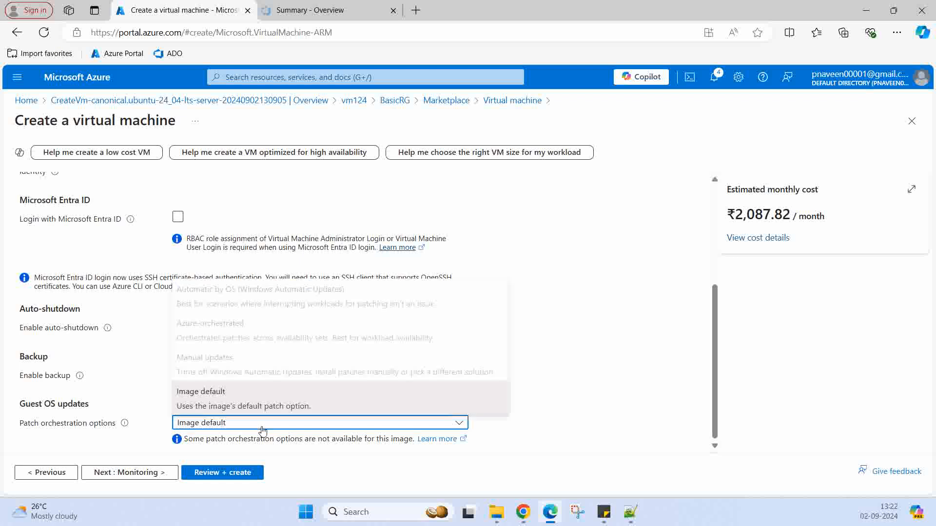
pyautogui.click(526, 411)
pyautogui.click(127, 475)
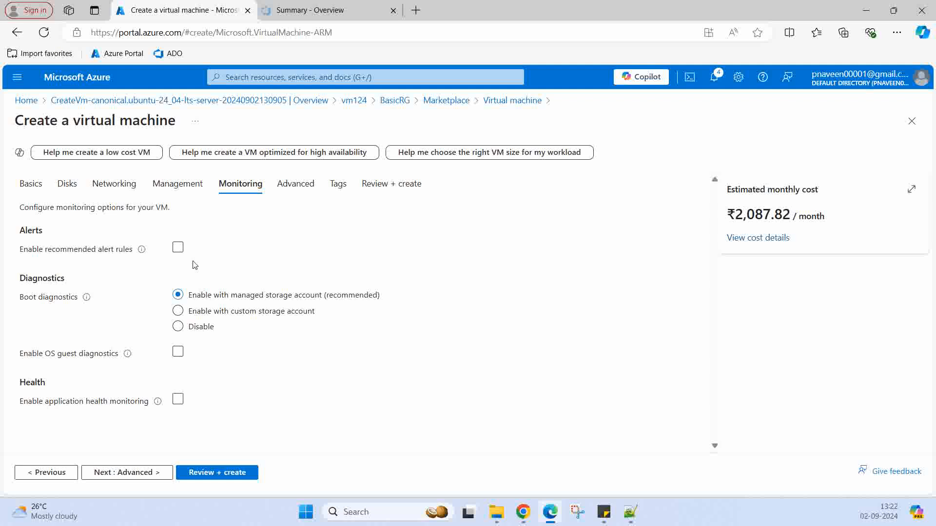
# Disable boot diagnostics, leave alert rules and application health monitoring off, and proceed to the advanced settings.
pyautogui.click(178, 249)
pyautogui.click(185, 333)
pyautogui.click(178, 402)
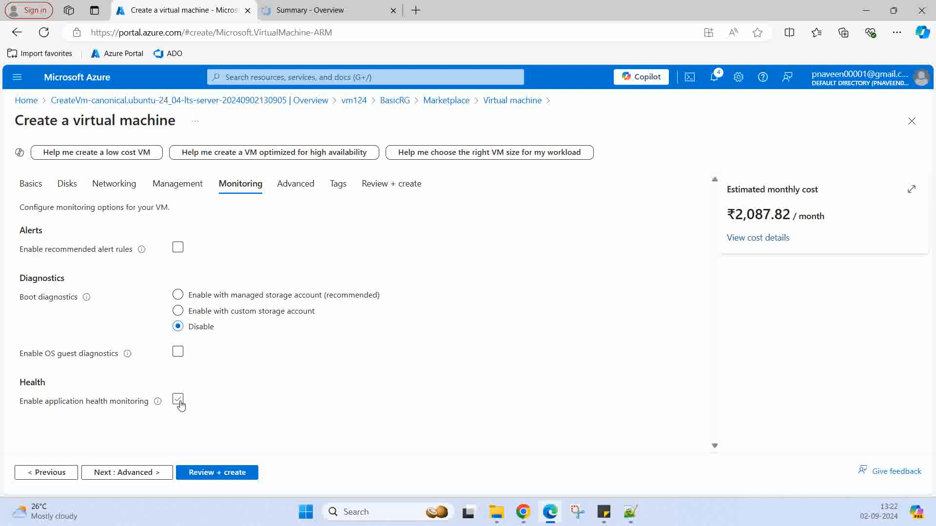
pyautogui.click(120, 473)
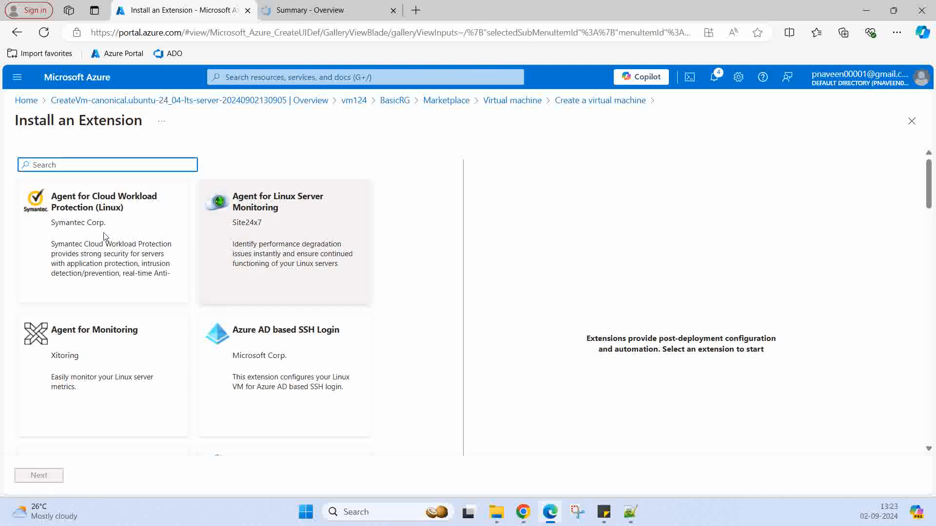
# Browse the gallery of installable VM extensions for Linux and close it without selecting one.
pyautogui.scroll(-3, 117, 317)
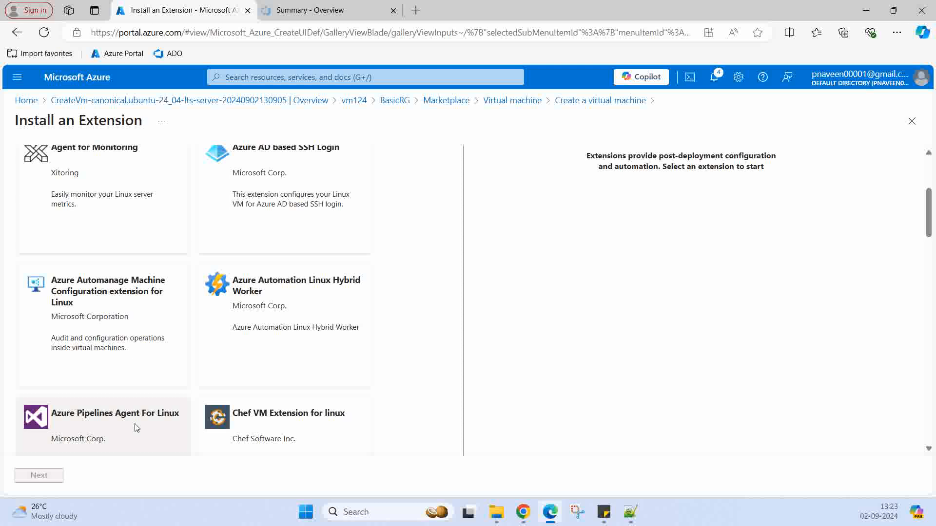
pyautogui.scroll(-4, 136, 424)
pyautogui.scroll(6, 220, 371)
pyautogui.scroll(1, 250, 362)
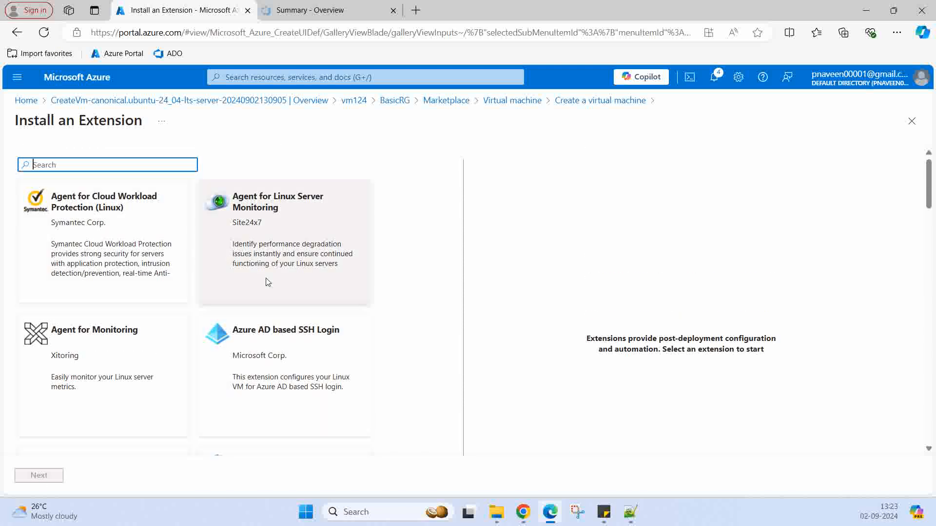
pyautogui.click(913, 128)
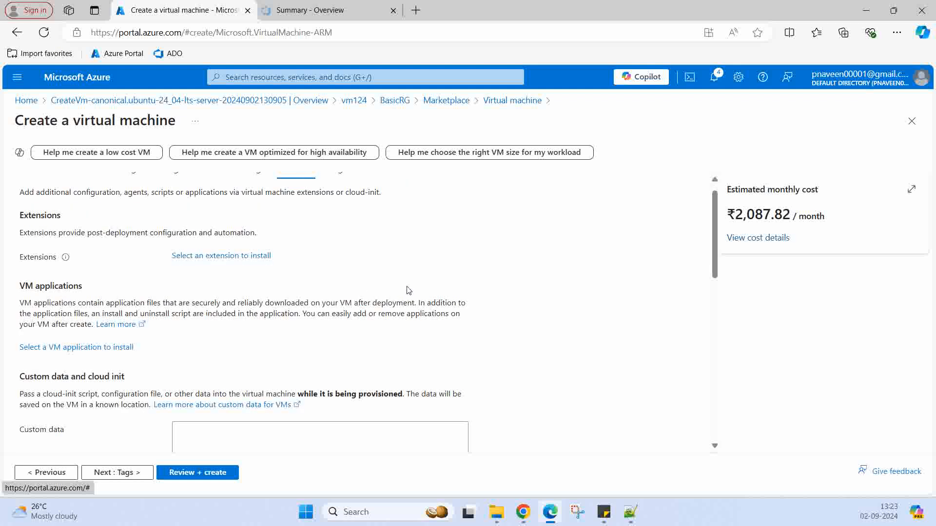
# Leave custom data and tags empty and proceed to the final review of the virtual machine.
pyautogui.scroll(-3, 408, 291)
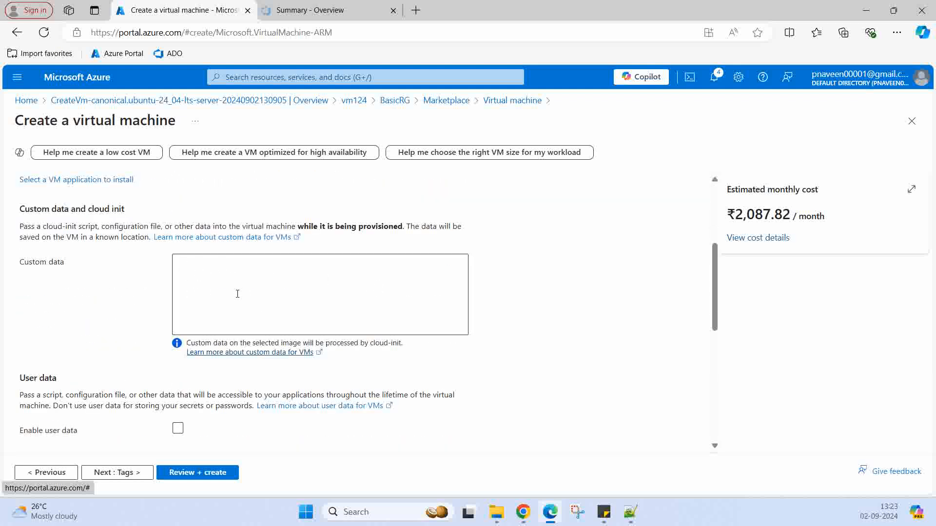
pyautogui.click(110, 475)
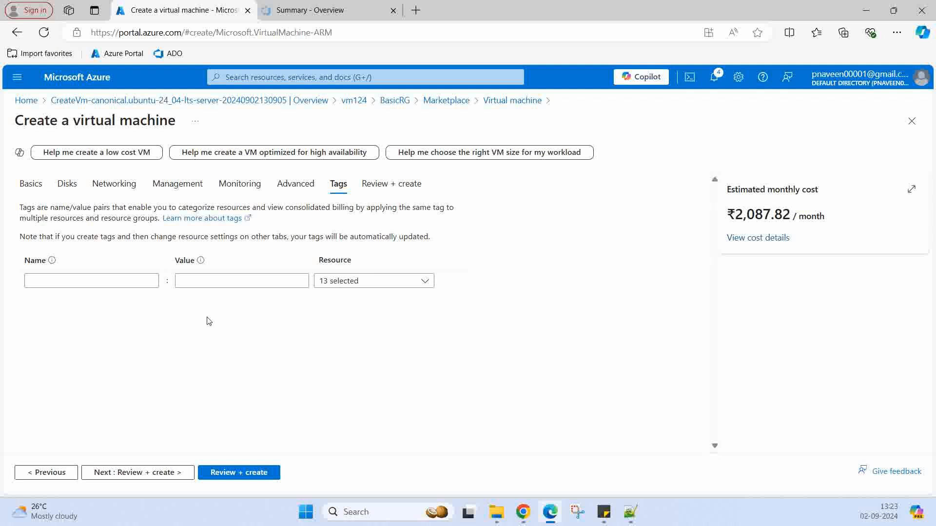
pyautogui.click(122, 477)
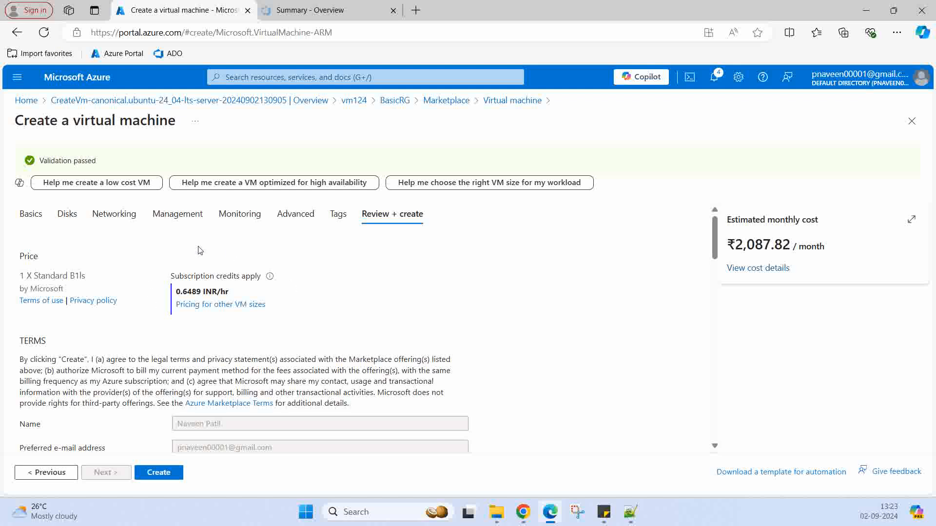
# Review the LinuxVM configuration summary, create the virtual machine, and download the private key of the new key pair.
pyautogui.scroll(-10, 324, 315)
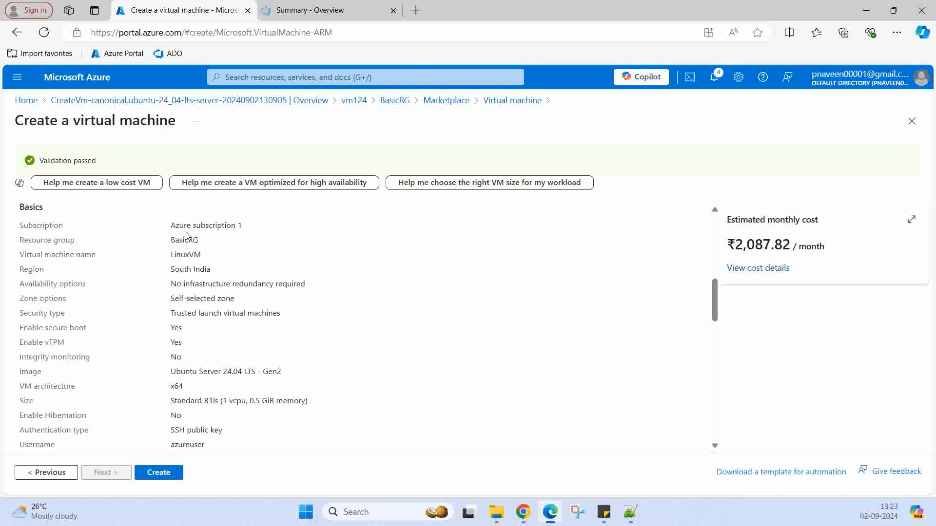
pyautogui.scroll(-9, 187, 235)
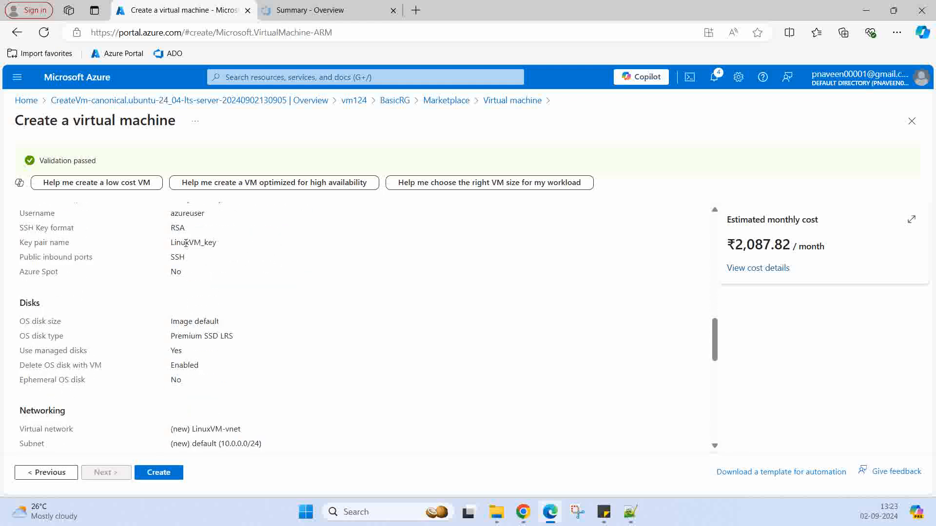
pyautogui.scroll(-6, 189, 291)
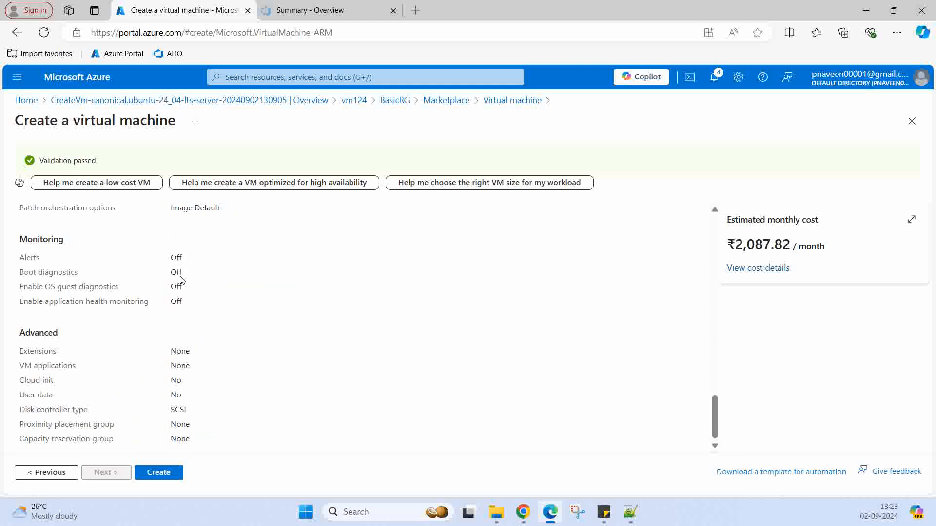
pyautogui.click(159, 474)
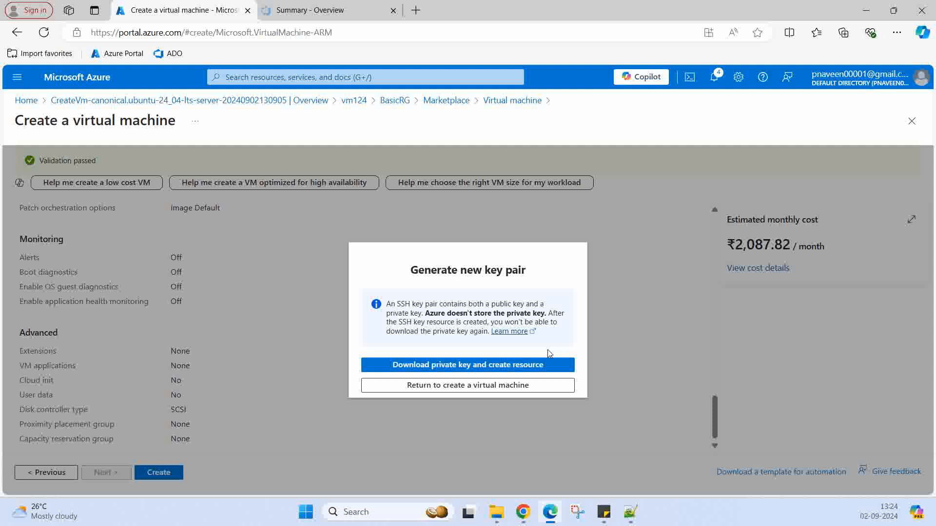
pyautogui.click(441, 365)
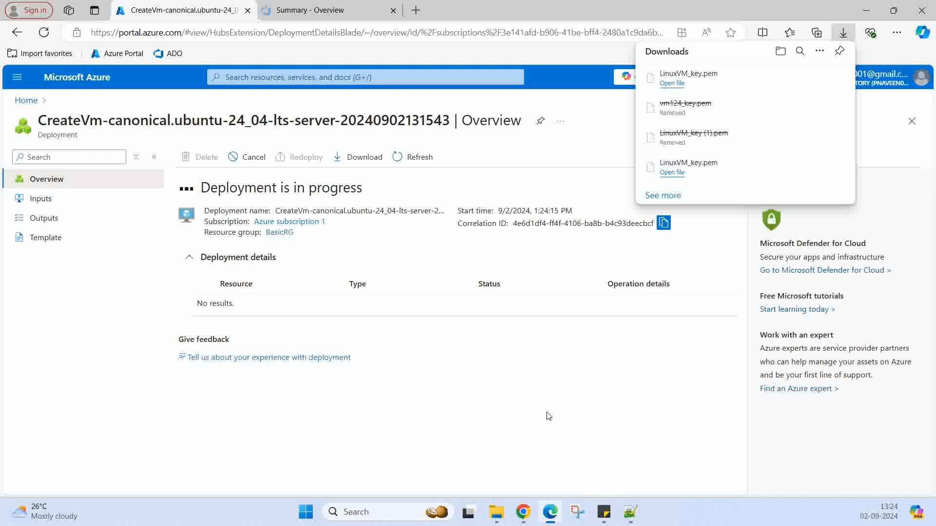
pyautogui.click(546, 412)
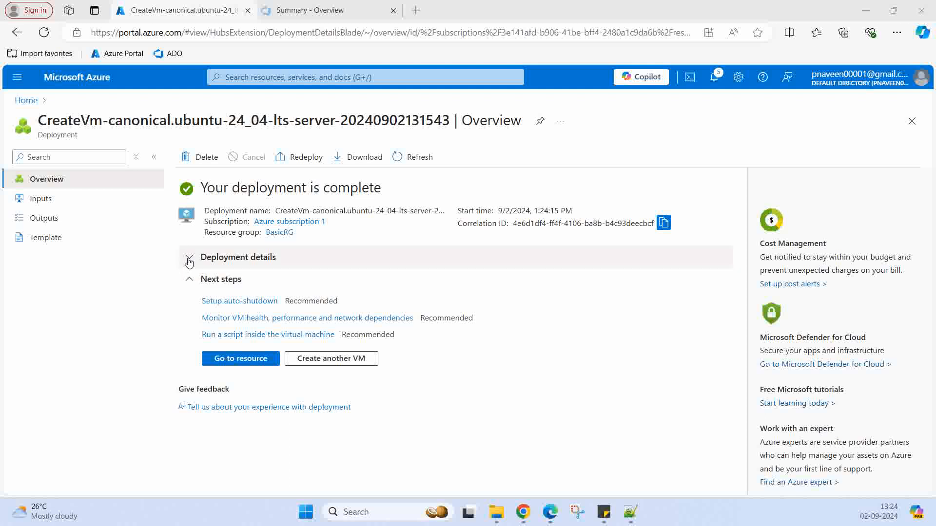
# Check the deployment details, and open the Native SSH connection instructions of the deployed LinuxVM resource.
pyautogui.click(189, 258)
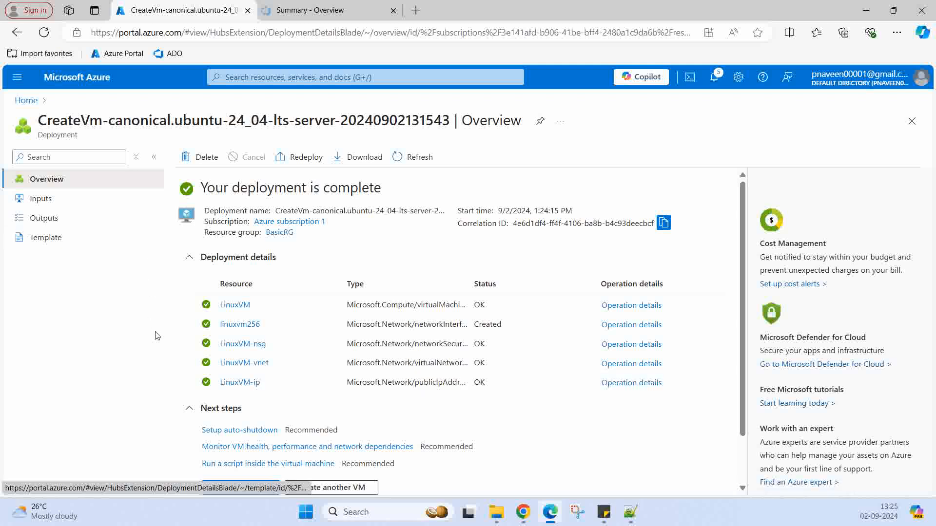
pyautogui.click(232, 488)
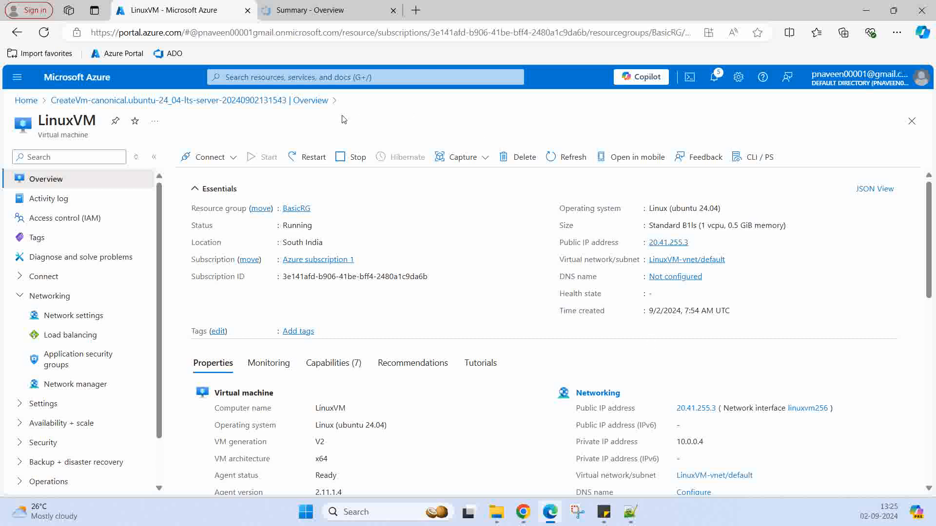
pyautogui.click(220, 159)
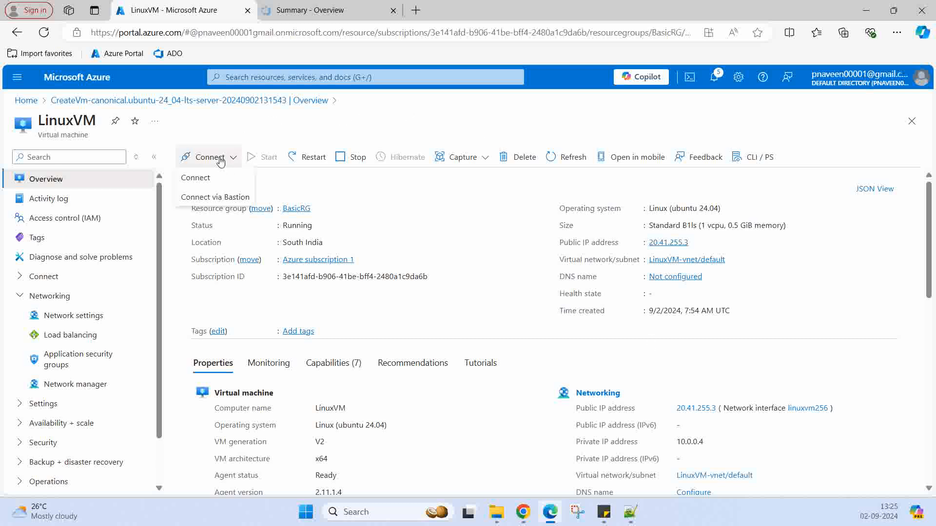
pyautogui.click(195, 179)
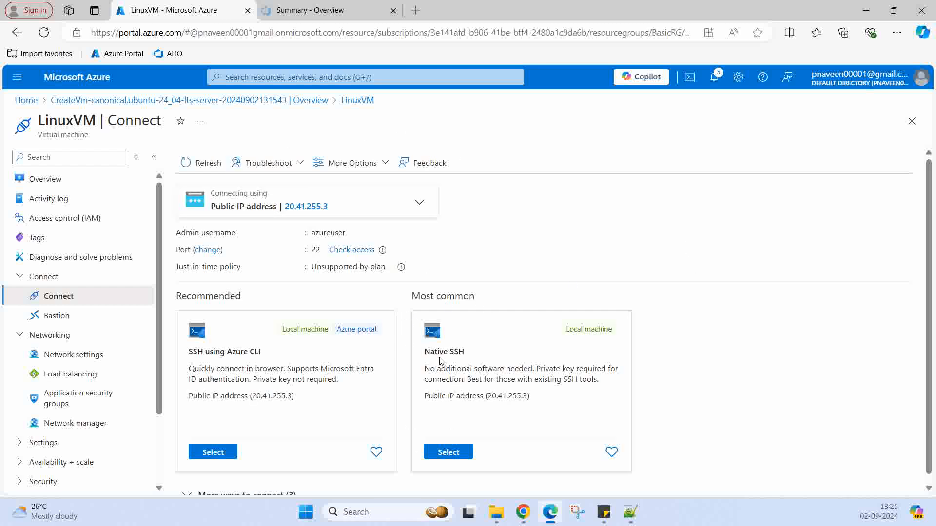
pyautogui.click(445, 453)
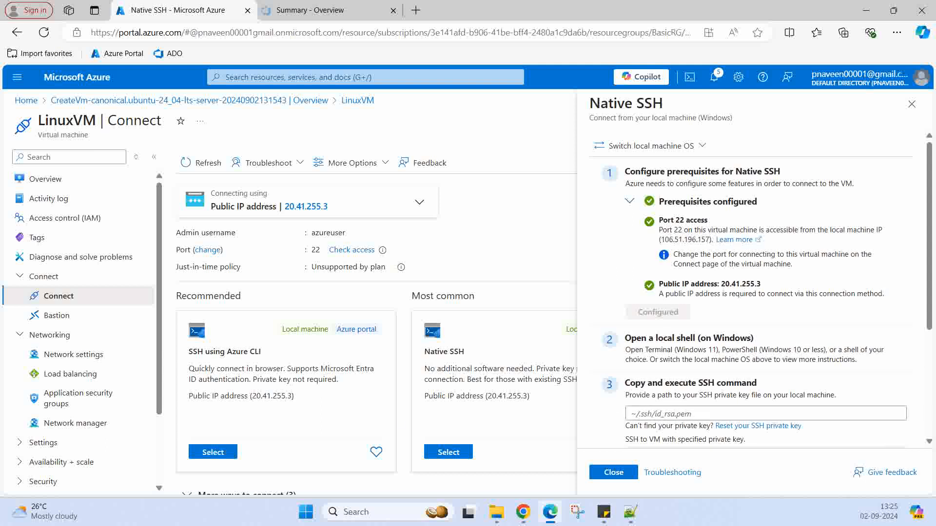
# Provide the path to LinuxVM_key.pem in the local Downloads folder as the SSH private key and copy the generated SSH command.
pyautogui.press('super+e')
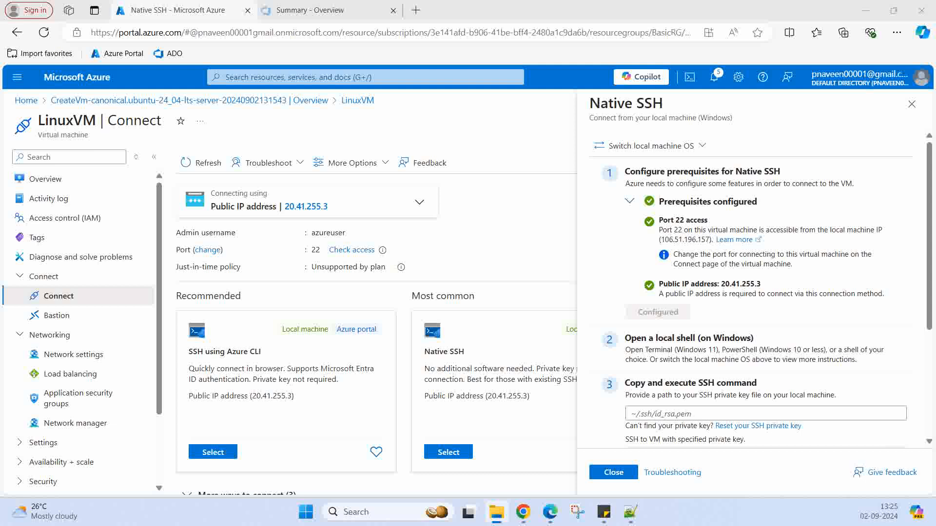
pyautogui.click(636, 419)
pyautogui.write('C:\\Users\\navee\\Downloads')
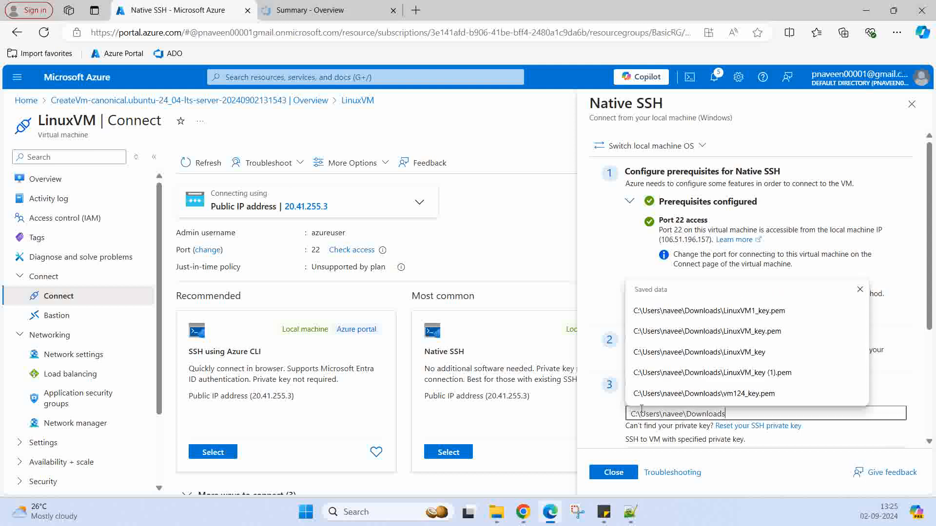
pyautogui.write('\\')
pyautogui.hotkey('alt', 'Tab')
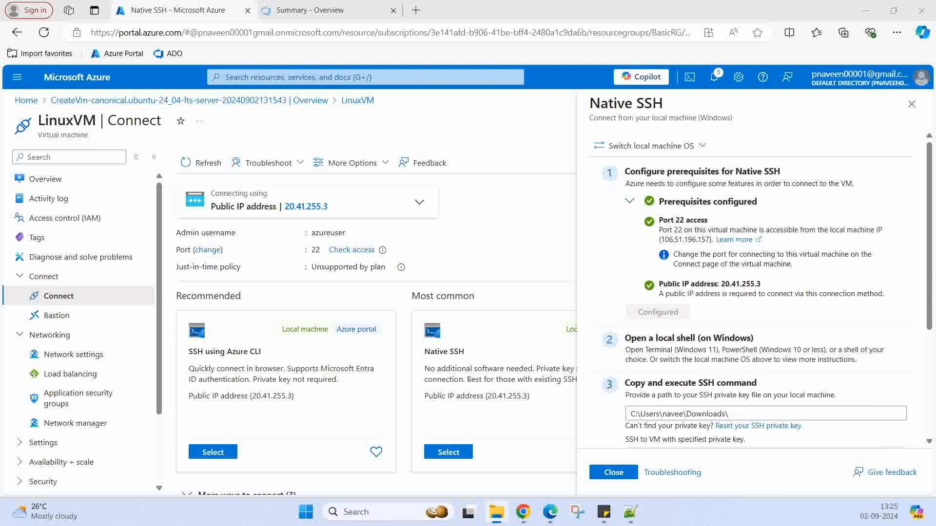
pyautogui.click(736, 414)
pyautogui.write('LinuxVM_key')
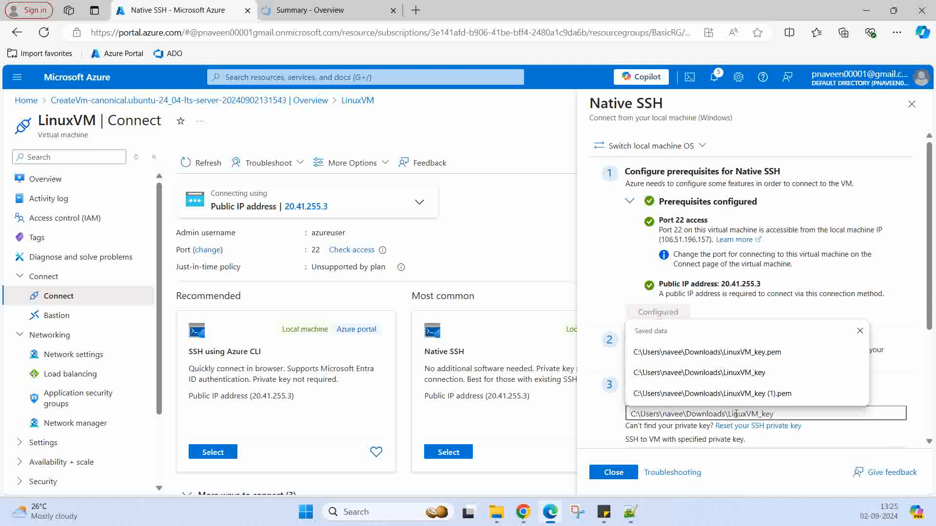
pyautogui.write('.pem')
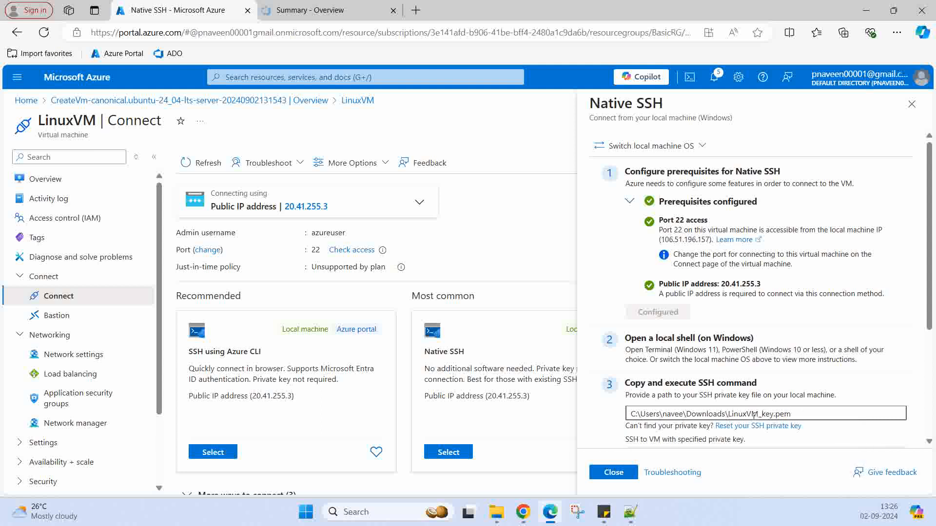
pyautogui.scroll(-3, 677, 408)
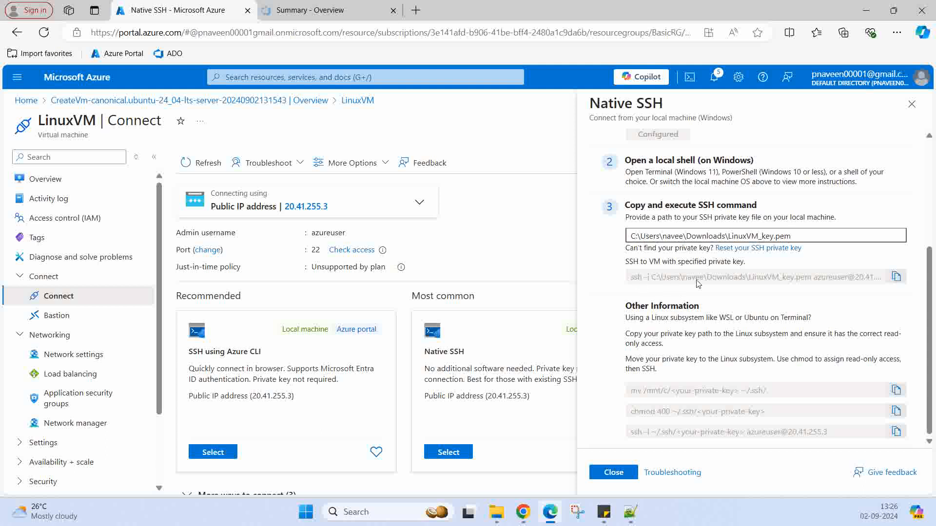
pyautogui.click(896, 277)
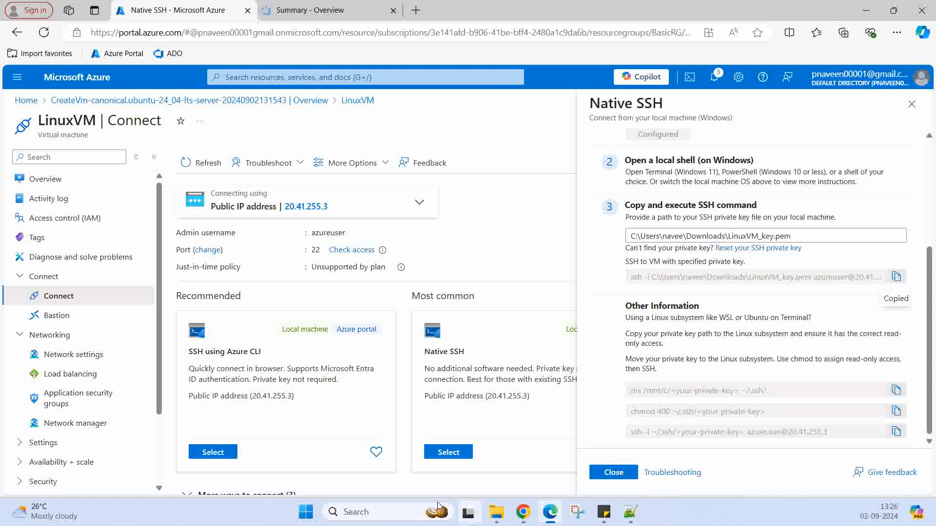
# Switch to PowerShell 7 (x64) and connect to LinuxVM with the copied SSH command, answering yes to continue connecting.
pyautogui.click(345, 513)
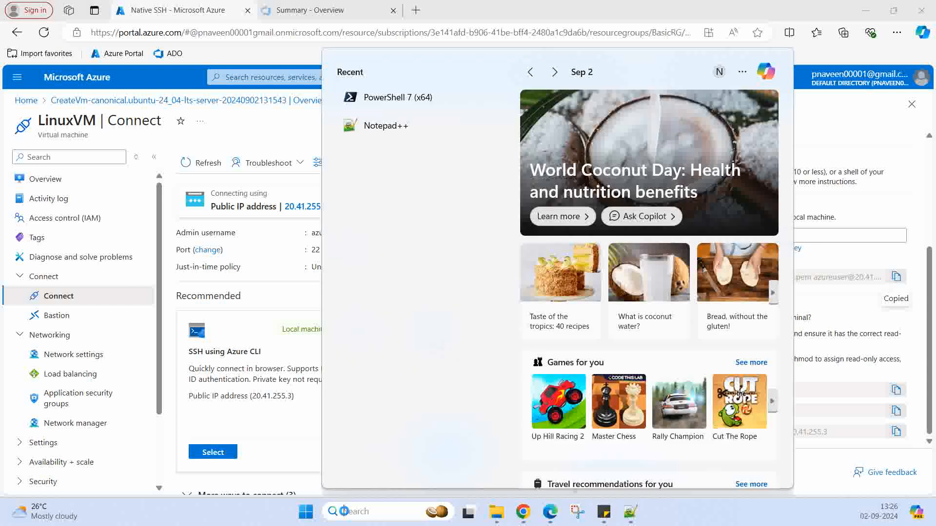
pyautogui.click(385, 97)
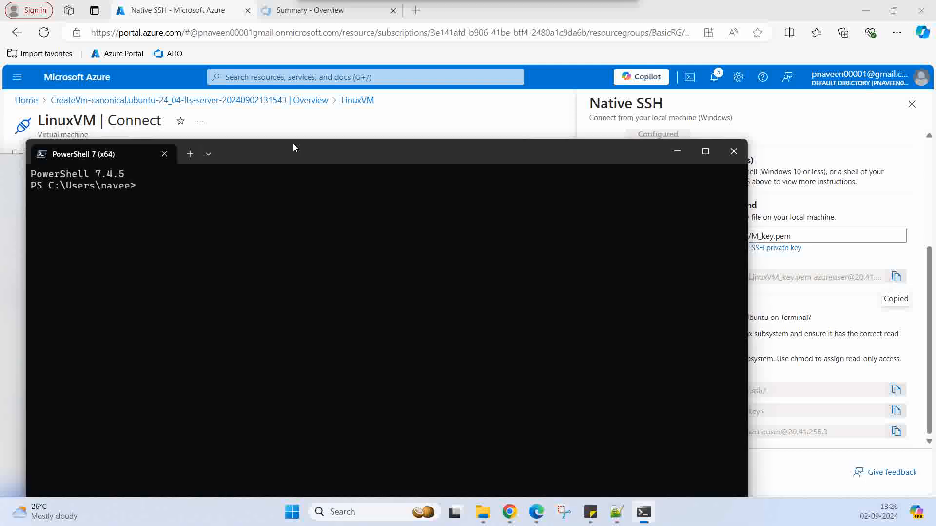
pyautogui.moveTo(294, 143); pyautogui.dragTo(329, 61)
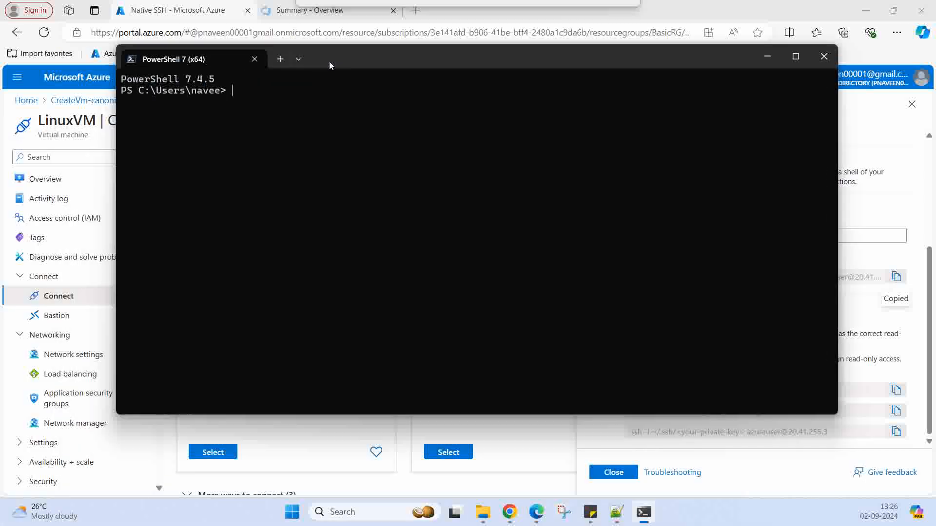
pyautogui.hotkey('ctrl', 'v')
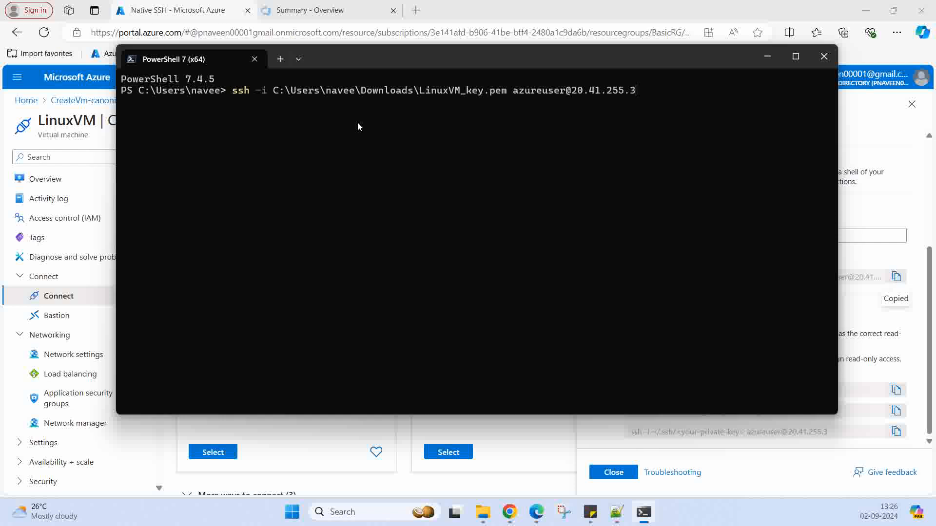
pyautogui.press('Return')
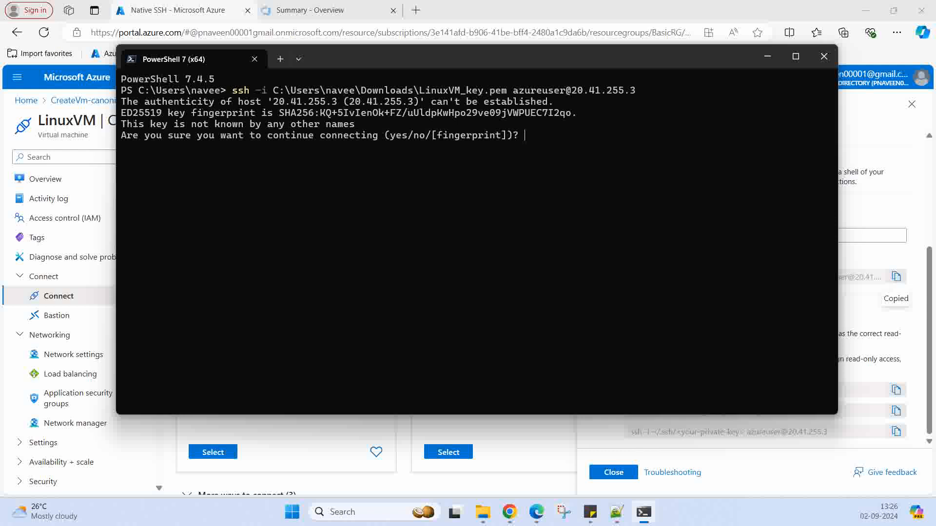
pyautogui.write('yes')
pyautogui.press('Return')
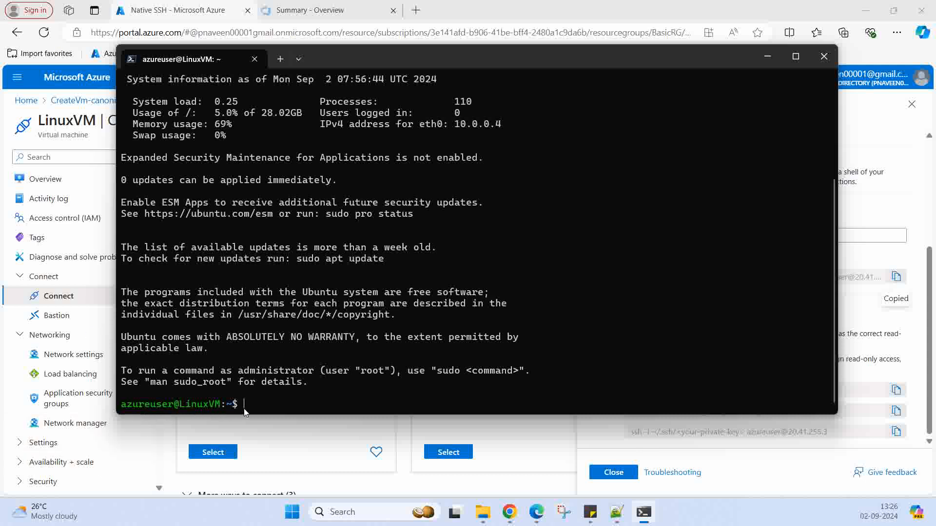
# Print the working directory of the LinuxVM session with pwd and look back over the login information.
pyautogui.write('pwd')
pyautogui.press('Return')
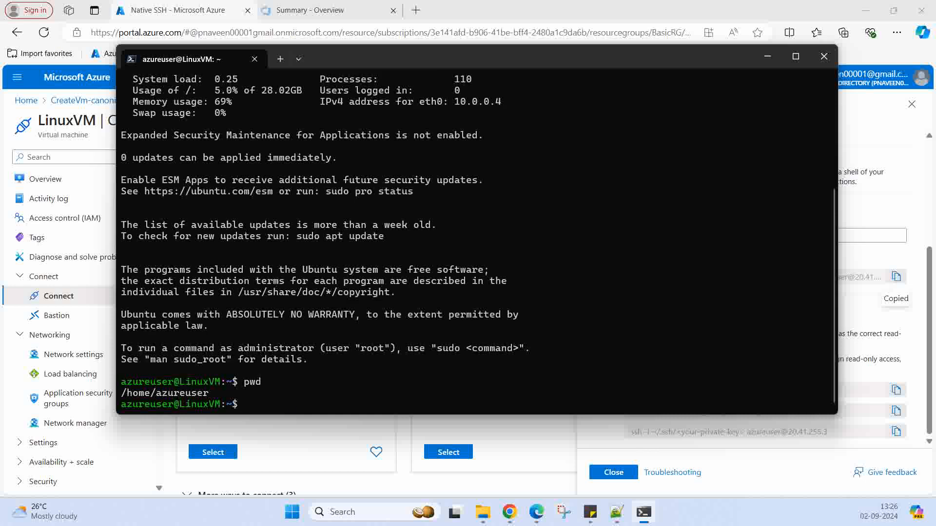
pyautogui.scroll(5, 559, 293)
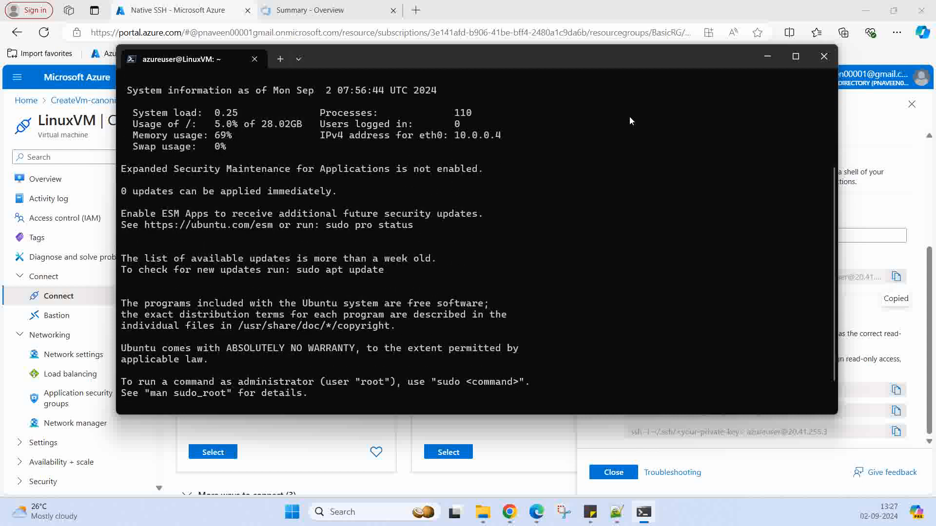
pyautogui.write('pwd')
pyautogui.press('Return')
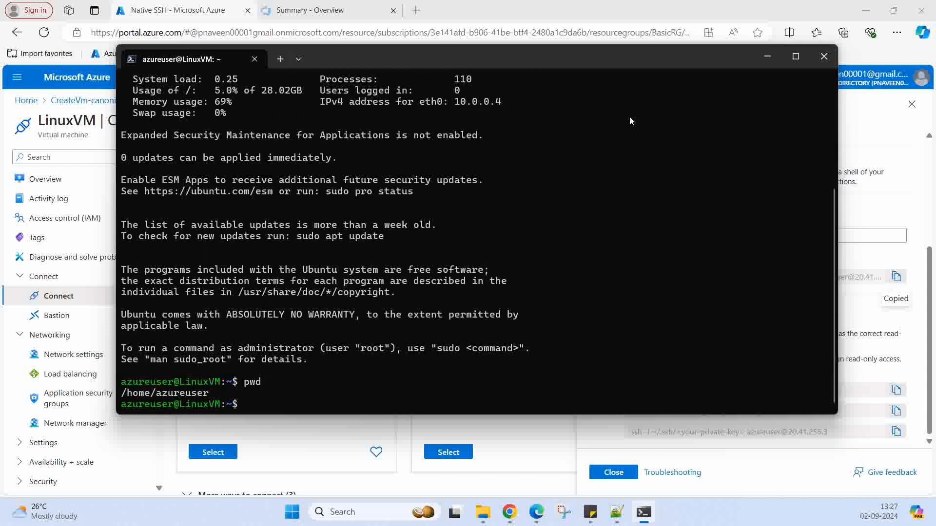